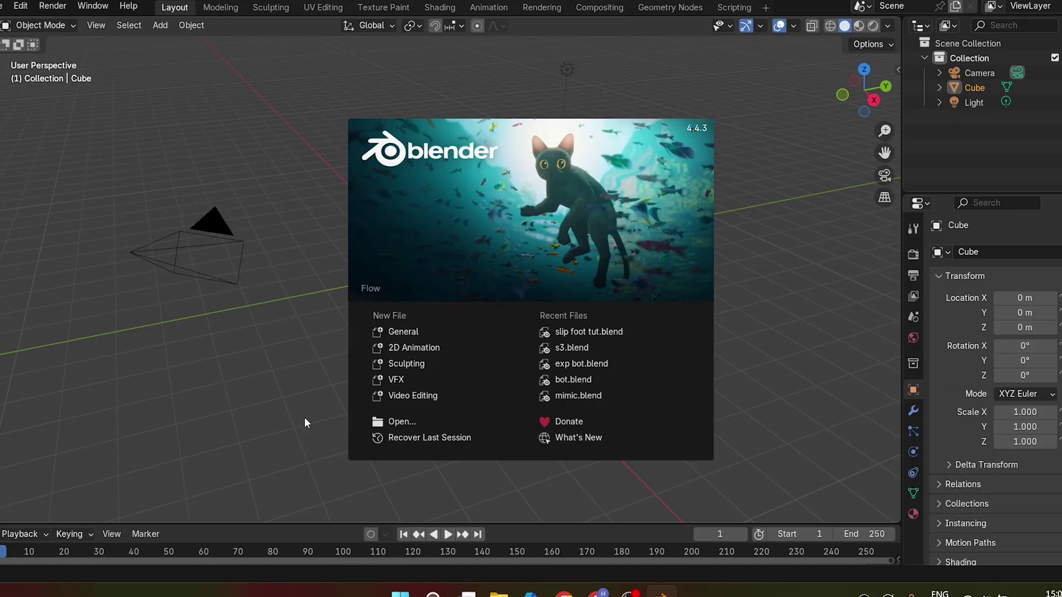
Start a new General file and delete all the default objects from the scene.
left_click(403, 331)
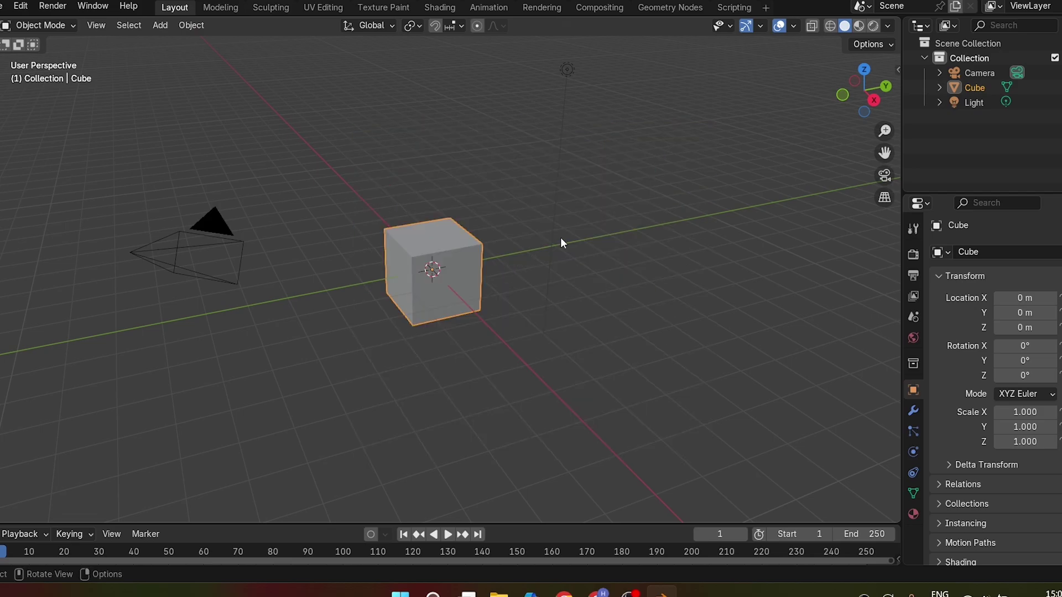
key("a")
key("x")
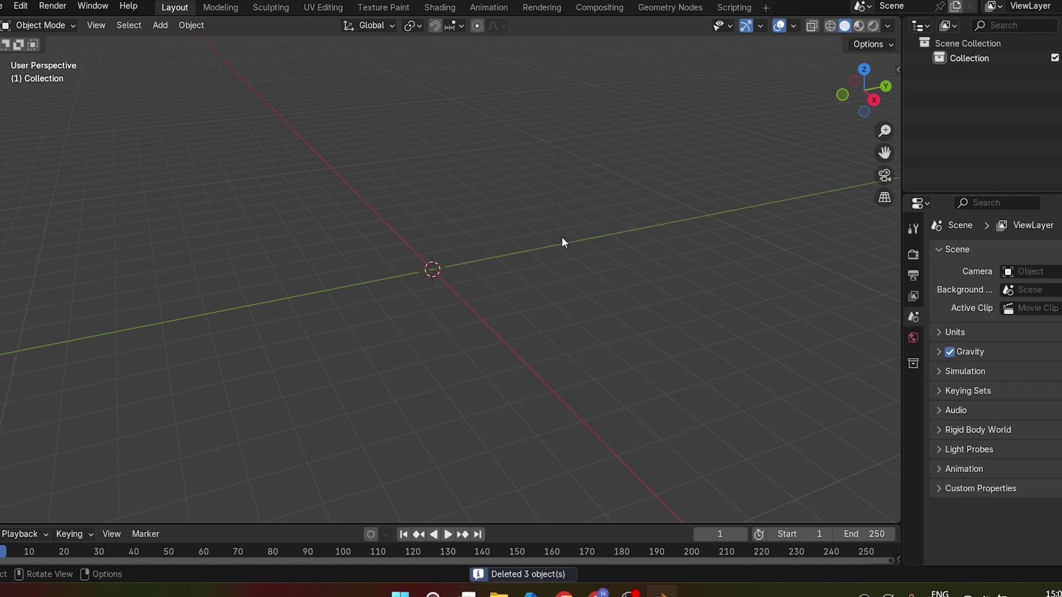
Turn on the Screencast Keys display and hide its settings again.
key("n")
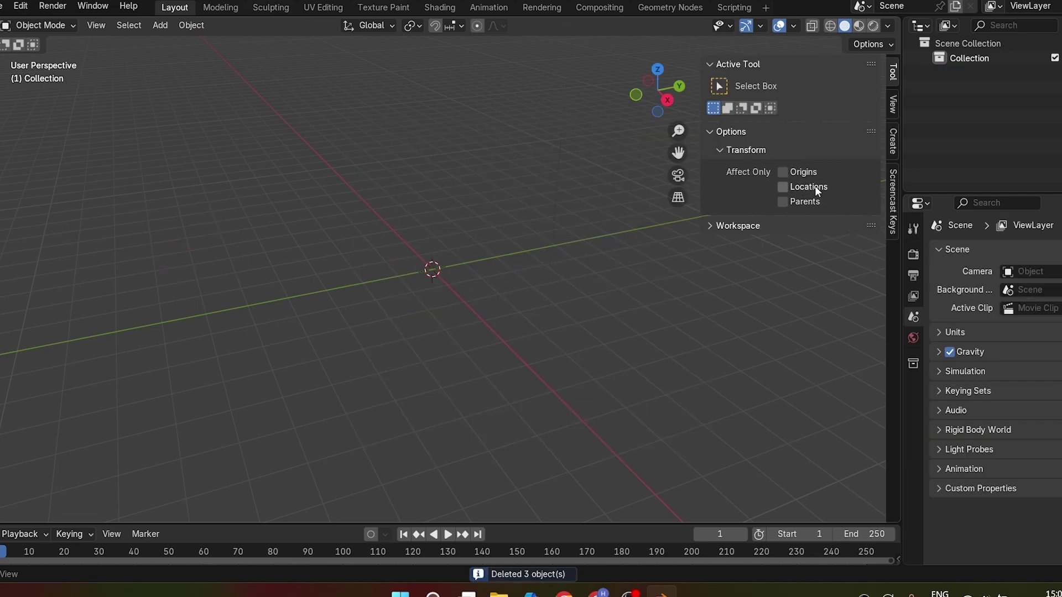
left_click(892, 202)
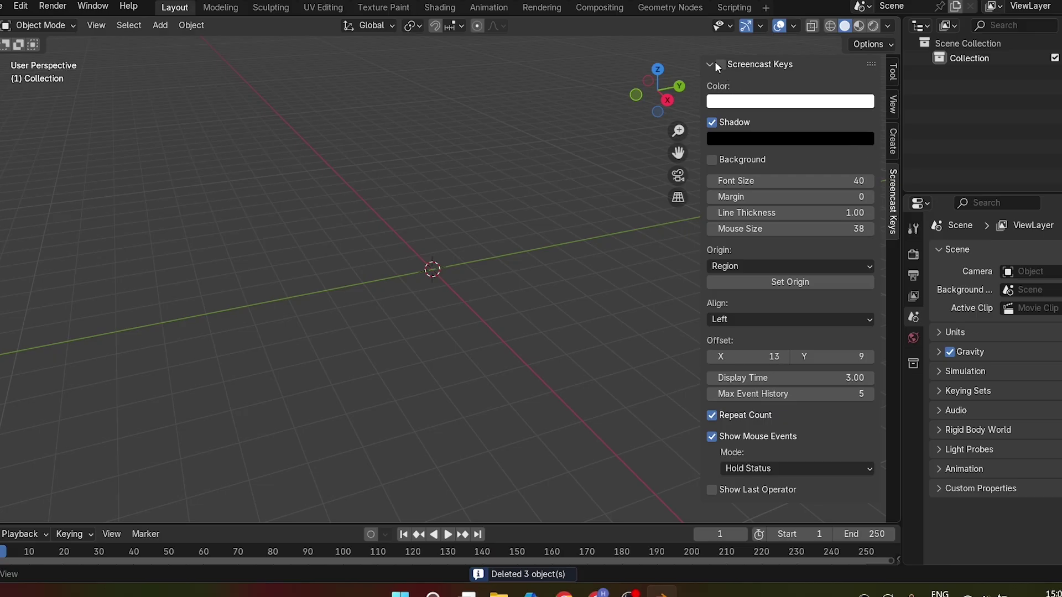
key("n")
middle_click_drag(641, 146, 573, 181)
scroll(573, 181, "up", 1)
middle_click_drag(685, 183, 507, 249)
Import the rigged character with its armature into the empty scene and deselect it.
key("F4")
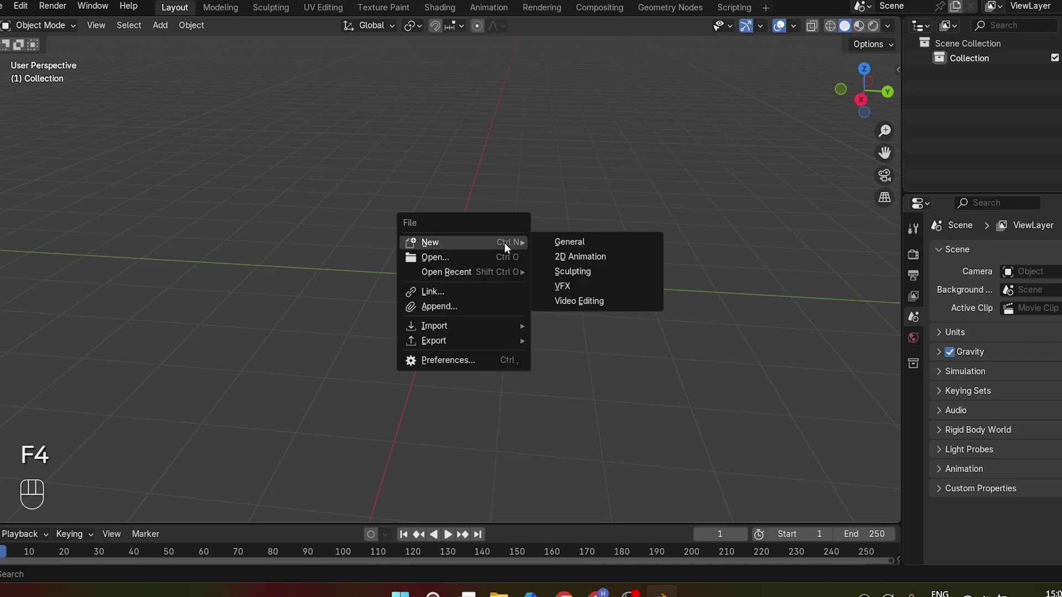
mouse_move(494, 329)
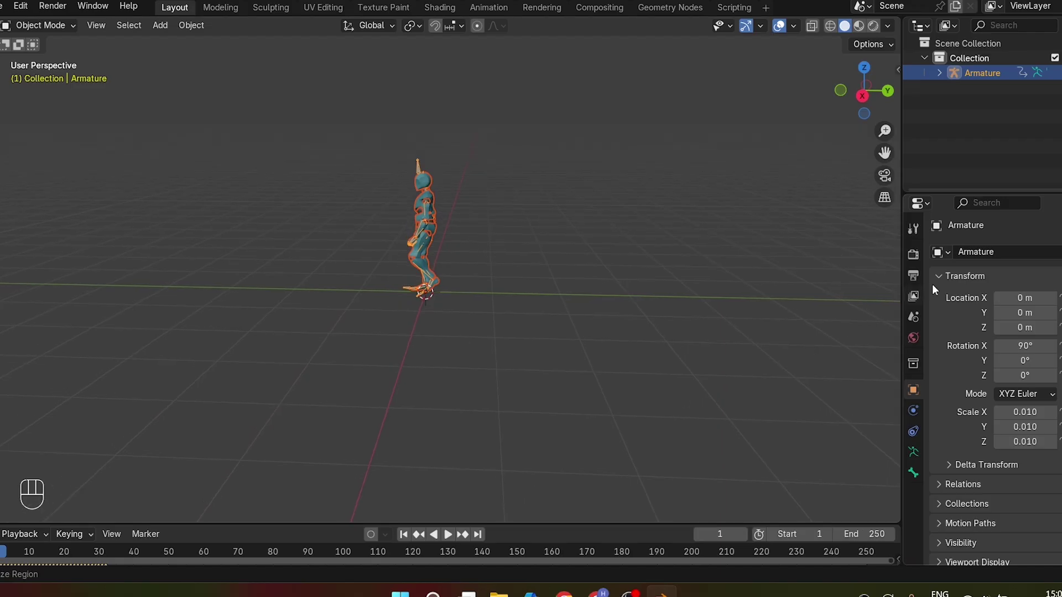
left_click(729, 201)
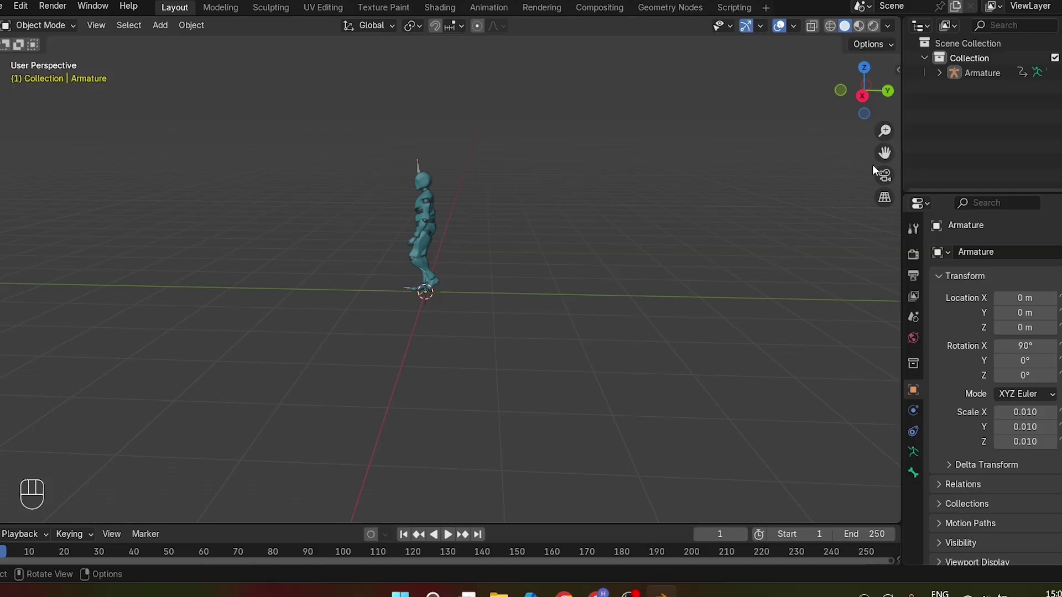
Add a Bézier curve at the world origin beneath the character.
middle_click_drag(874, 166, 556, 289)
key("shift+a")
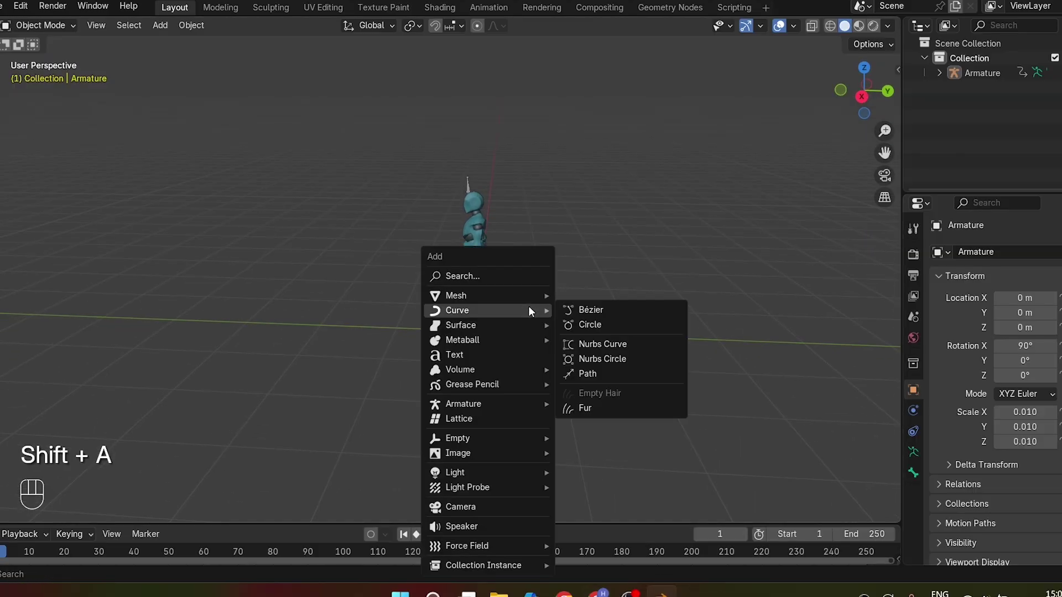
mouse_move(467, 310)
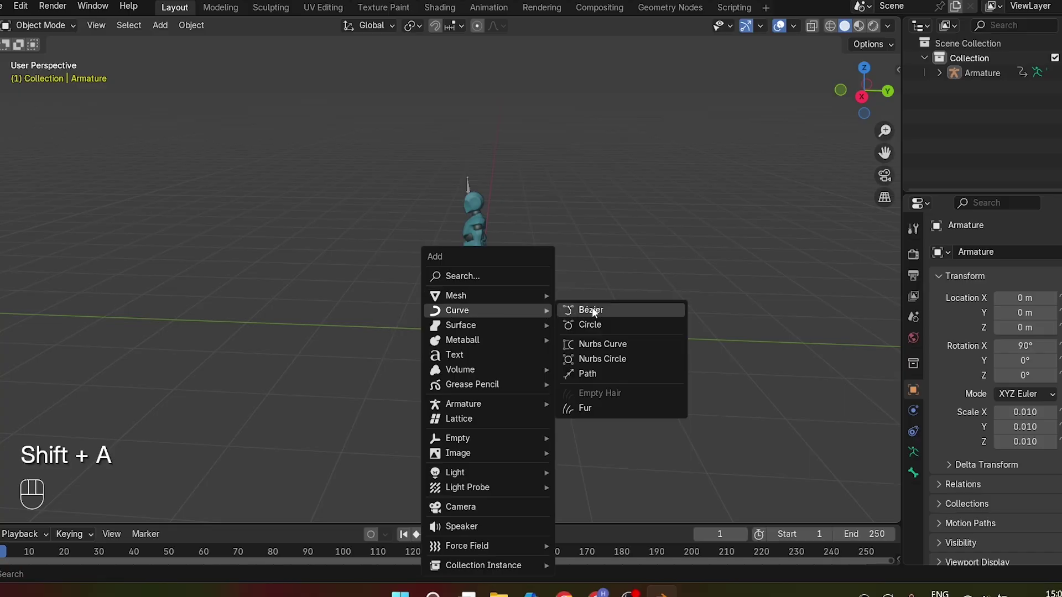
left_click(596, 312)
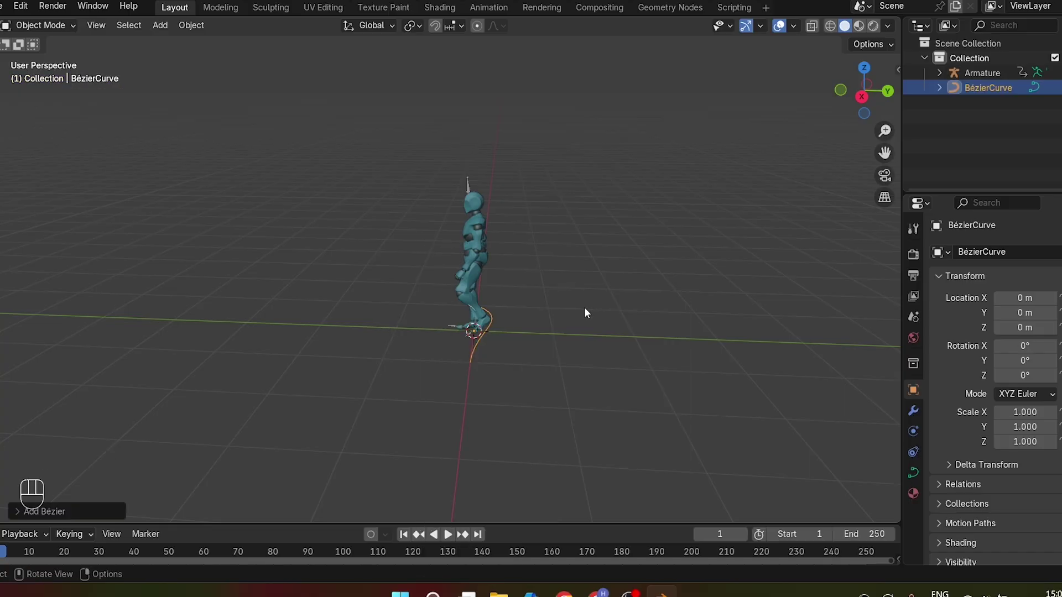
Rotate the Bézier curve 90° around the Z axis in top orthographic view.
left_click(864, 68)
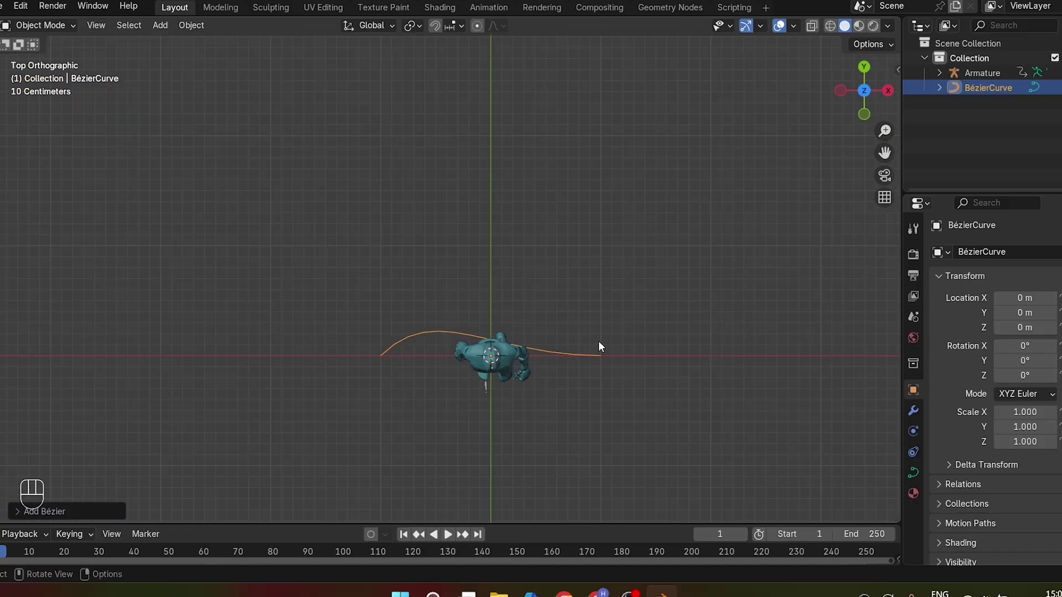
key("r")
key("z")
key("KP_9")
key("KP_0")
left_click(535, 301)
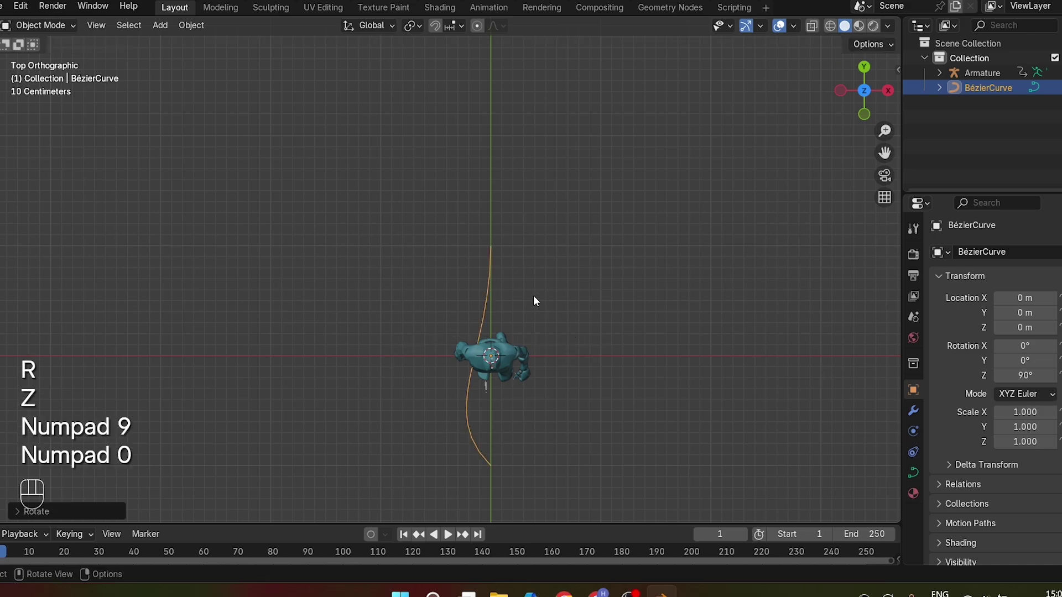
Isolate the curve in Edit Mode and rotate the slanted end point's handles in line with the Y axis.
key("Tab")
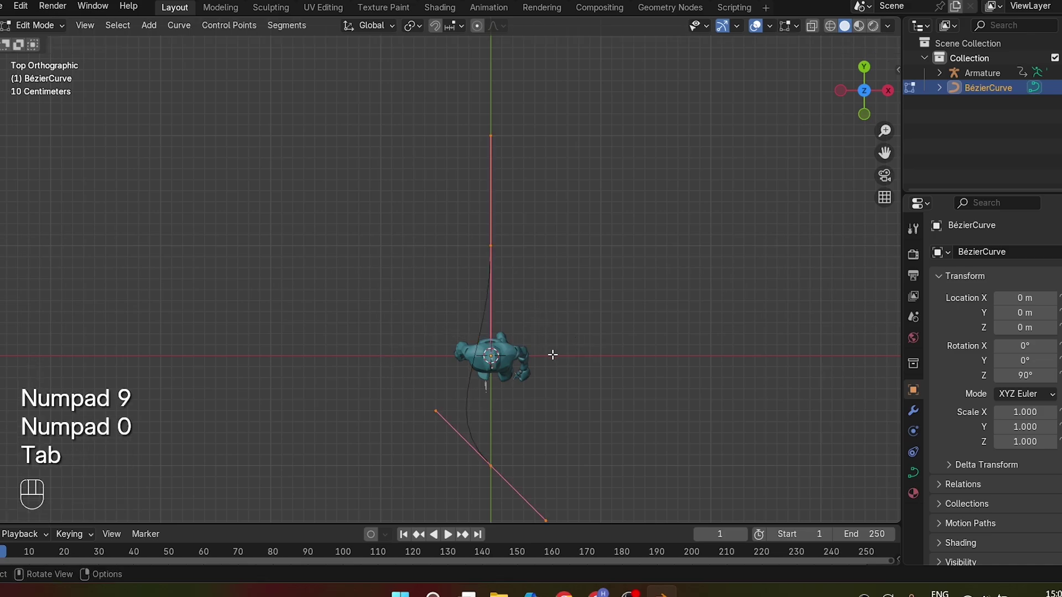
key("slash")
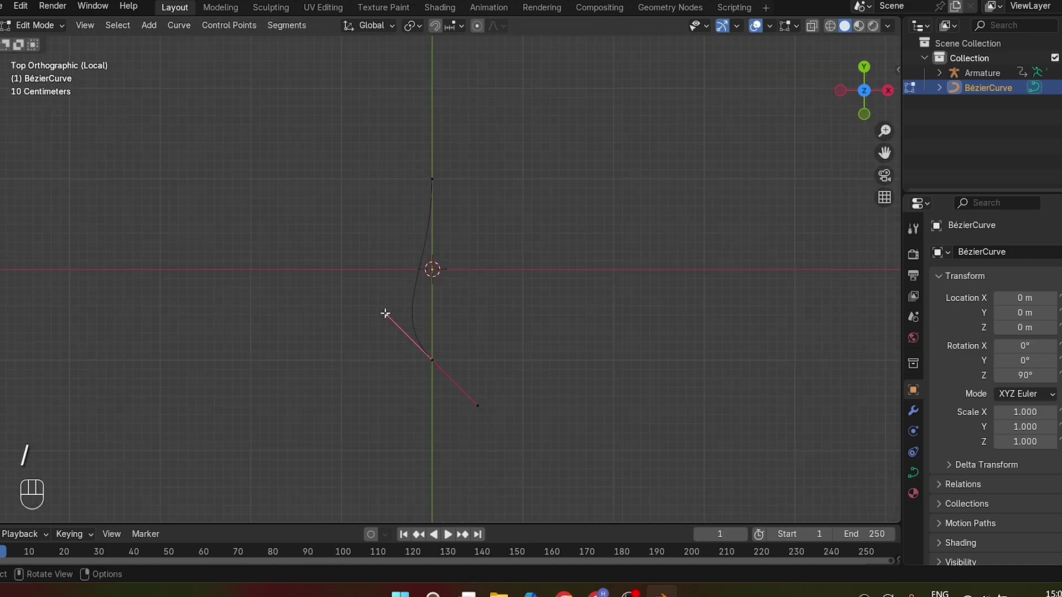
key("r")
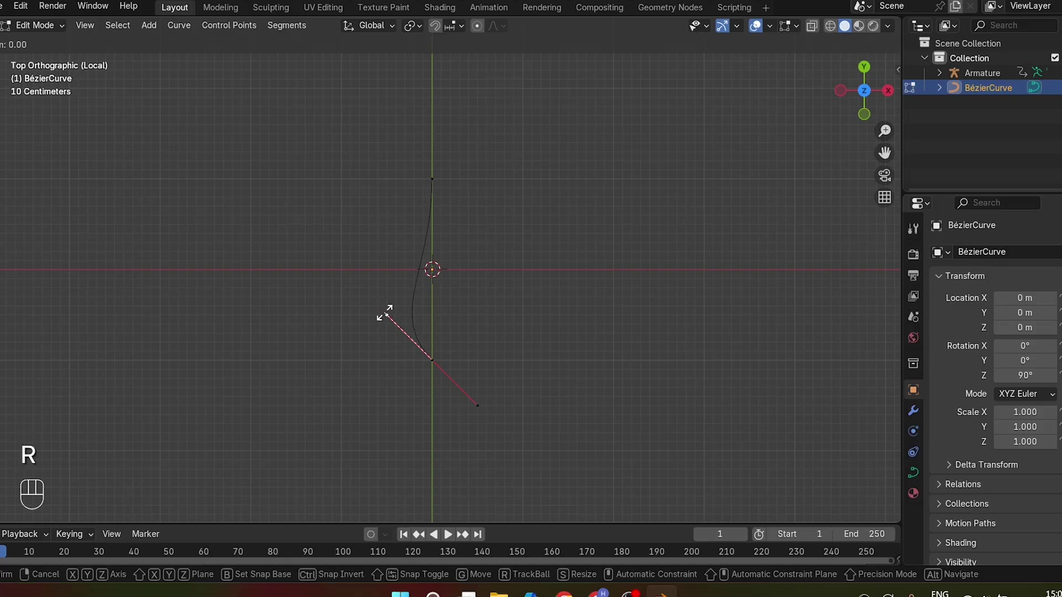
left_click(431, 311)
Move the curve's end point along the global Y axis to lengthen the path, and return to Object Mode with the whole scene shown.
key("g")
key("y")
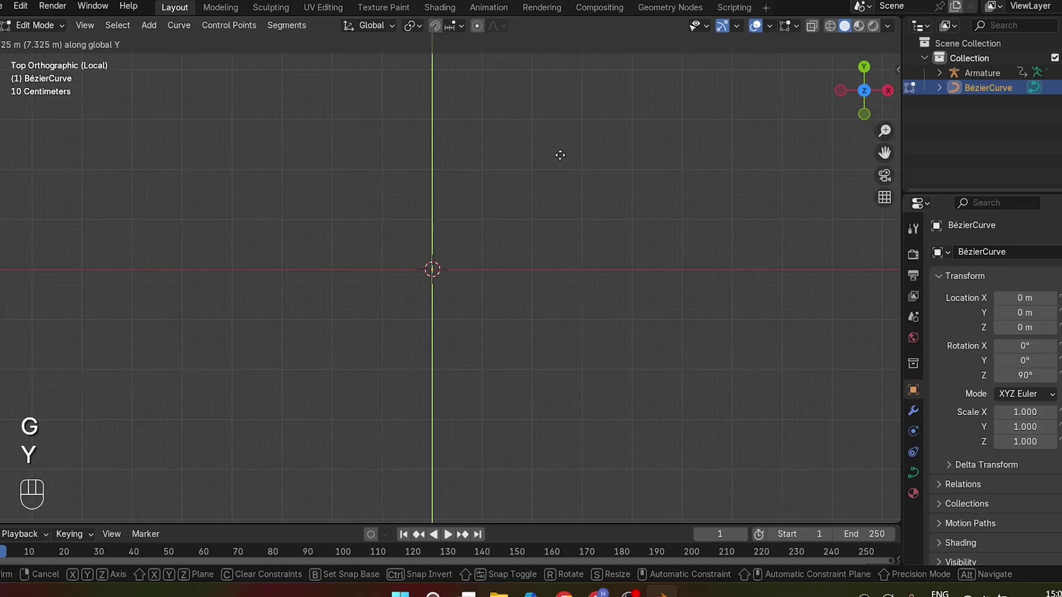
left_click(570, 452)
middle_click_drag(567, 345, 672, 275)
key("slash")
key("Tab")
Deselect the character mesh and add a Plain Axes empty at the world origin.
left_click(498, 365)
mouse_move(500, 372)
middle_mouse_down()
mouse_move(520, 341)
mouse_move(508, 370)
middle_mouse_up()
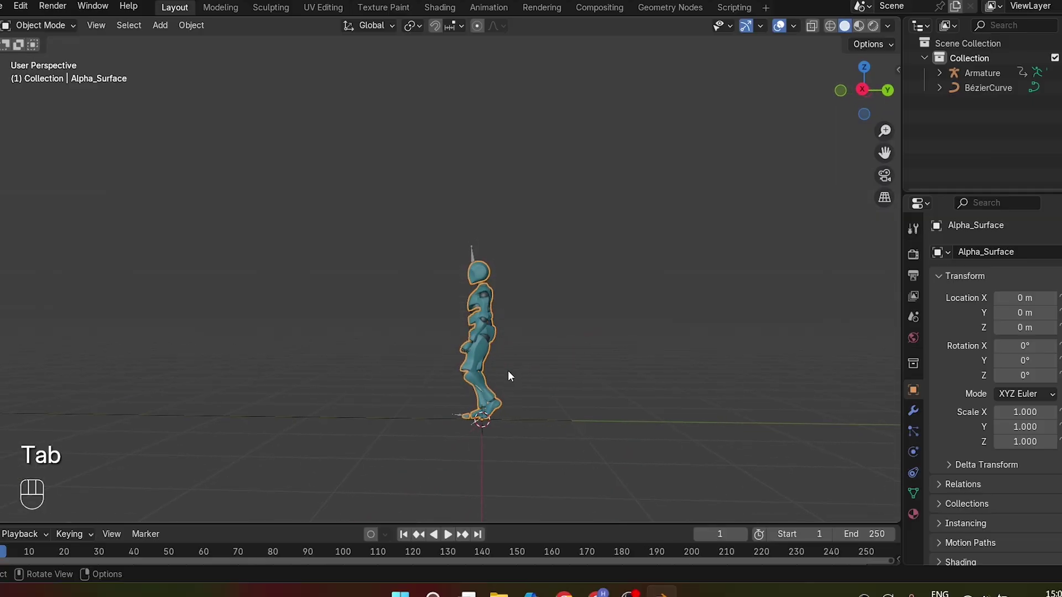
left_click(539, 316)
scroll(505, 372, "up", 2)
scroll(519, 380, "down", 1)
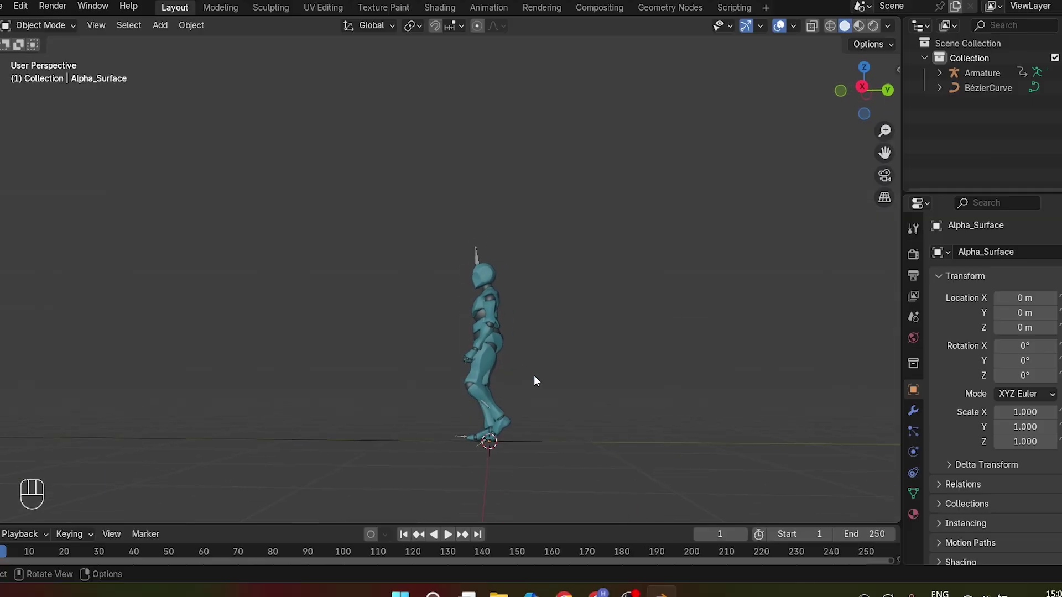
key("shift+a")
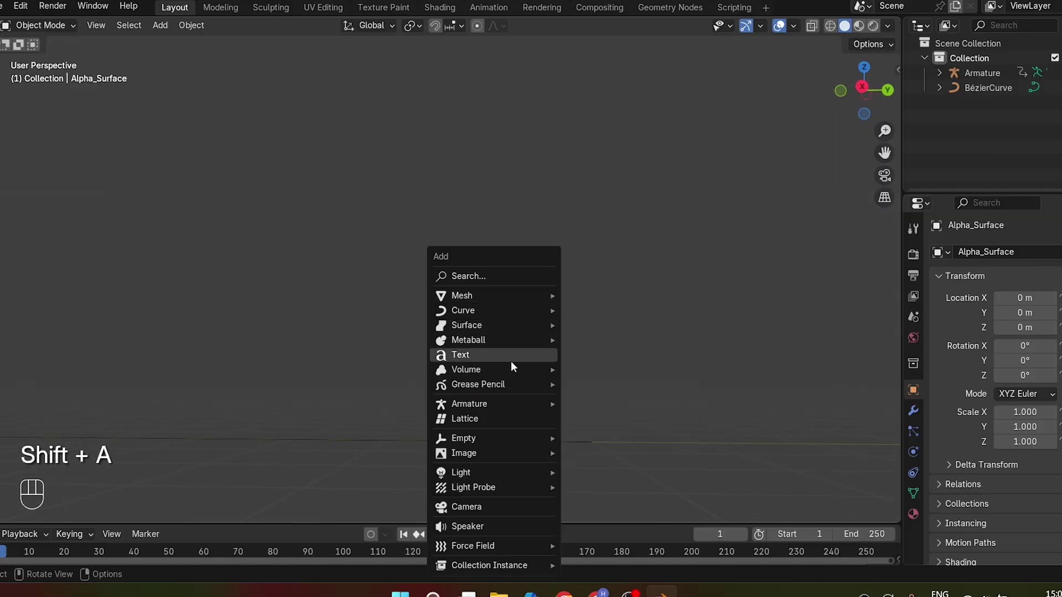
mouse_move(505, 440)
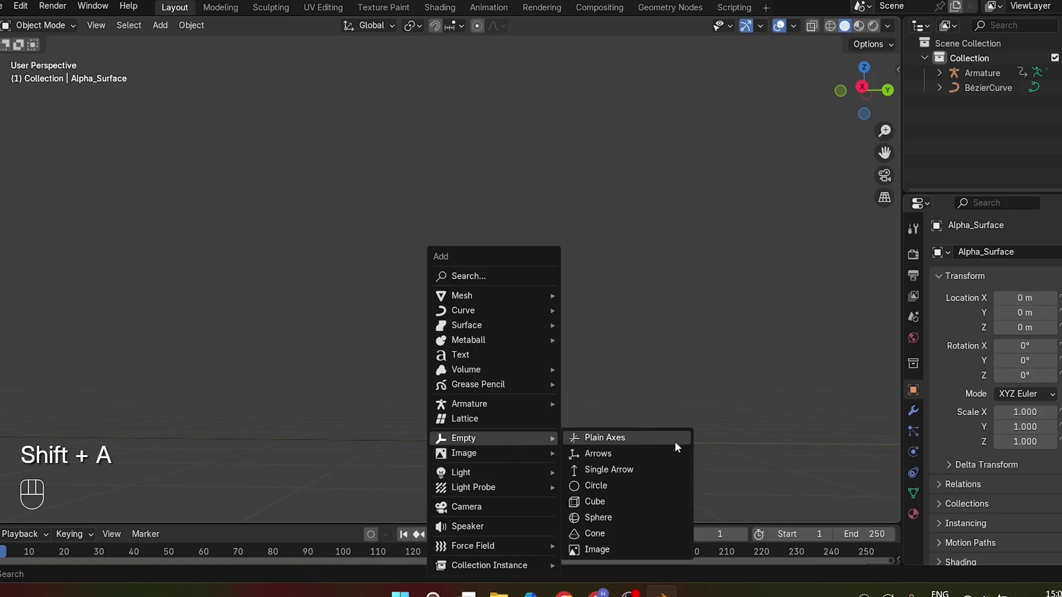
left_click(629, 440)
scroll(541, 406, "up", 3)
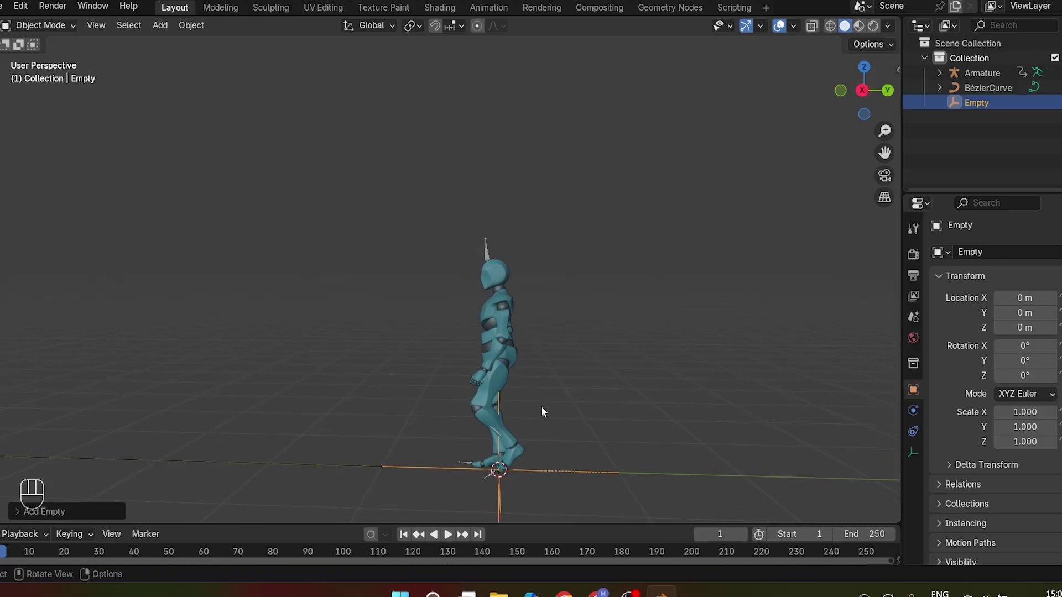
Parent the armature and the character's meshes to the empty using Object (Keep Transform).
left_click(476, 254)
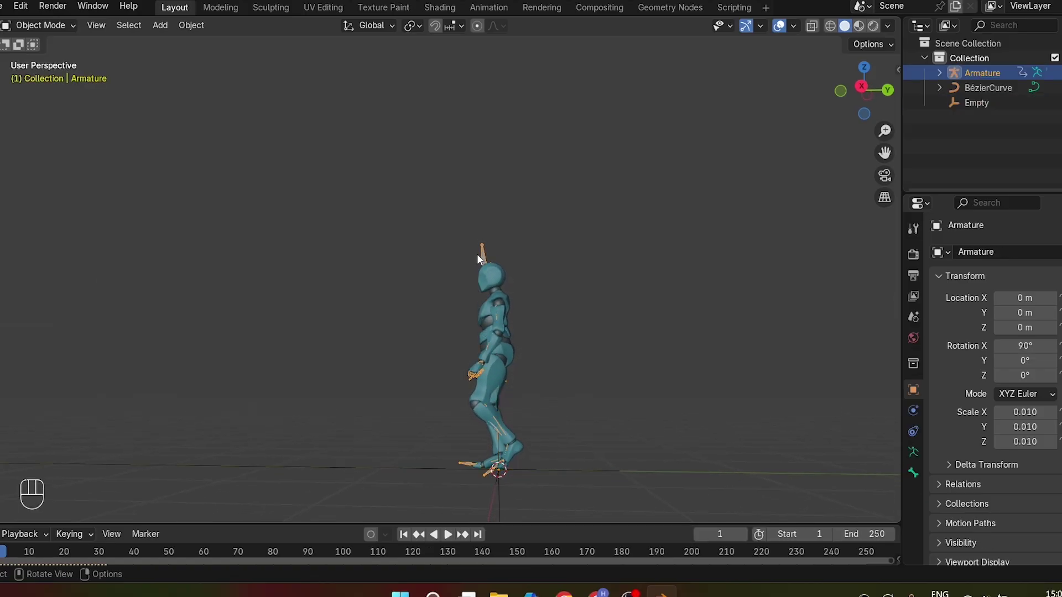
left_click(497, 279, "shift")
left_click(498, 290, "shift")
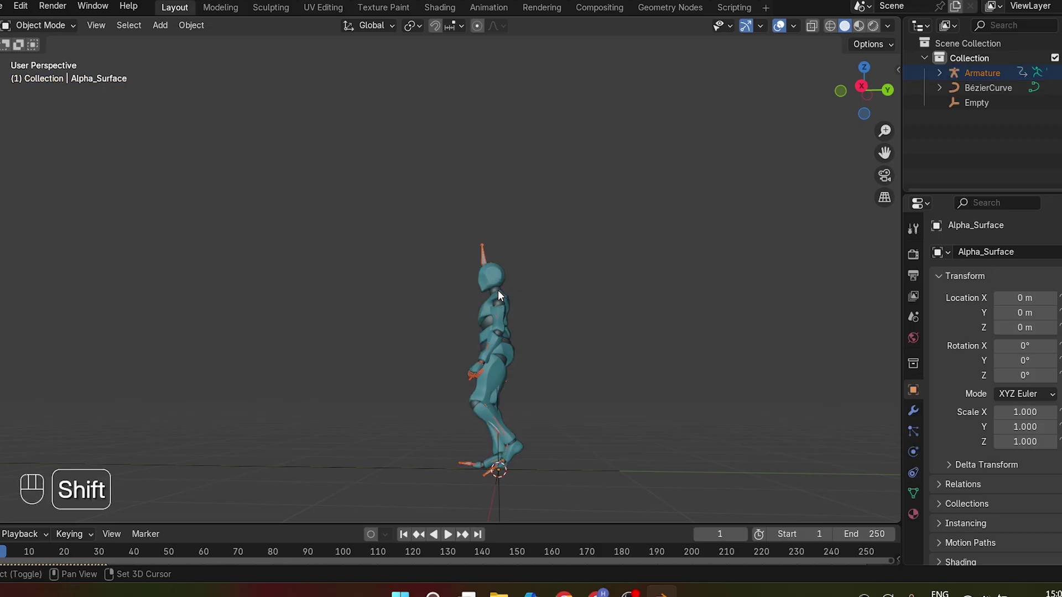
left_click(493, 292, "shift")
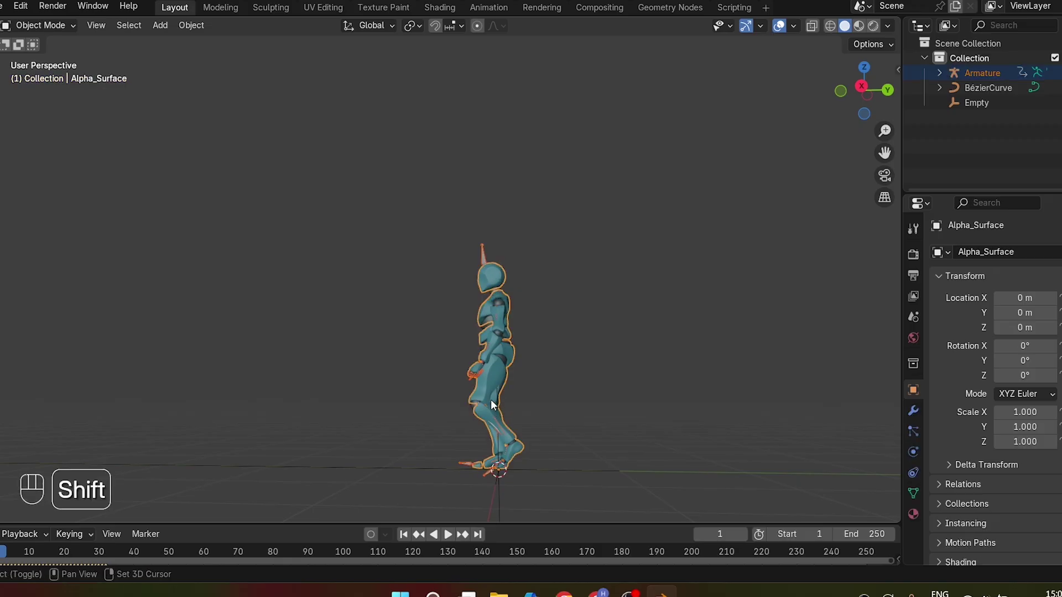
left_click(497, 490, "shift")
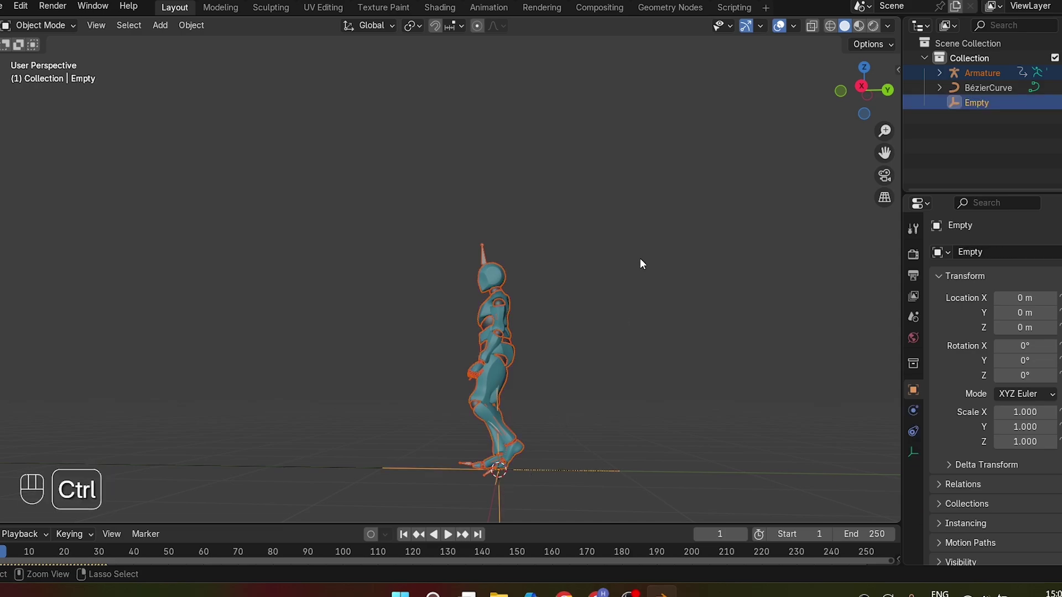
key("ctrl+p")
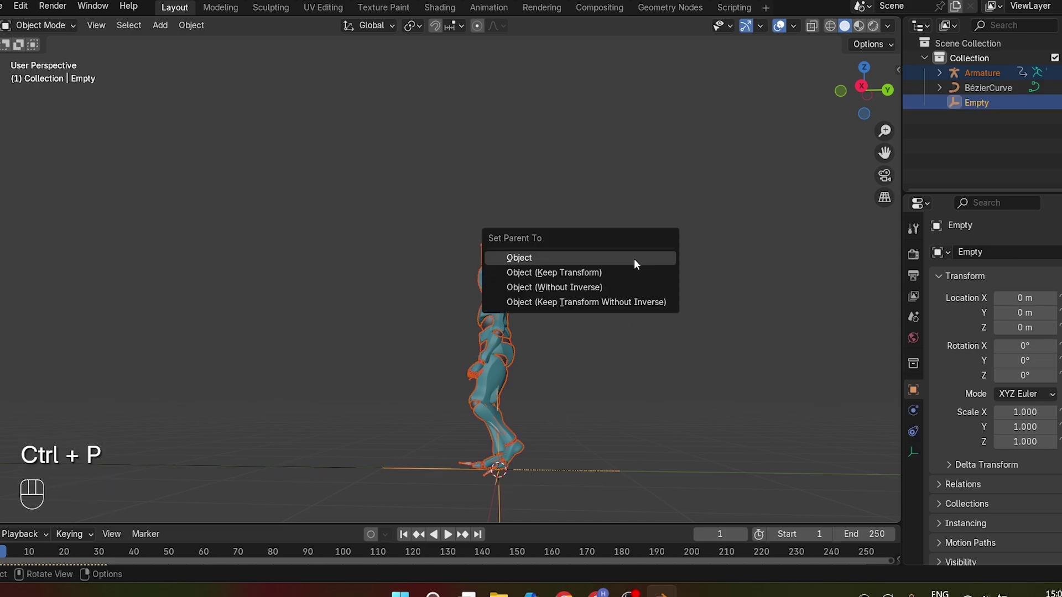
left_click(603, 274)
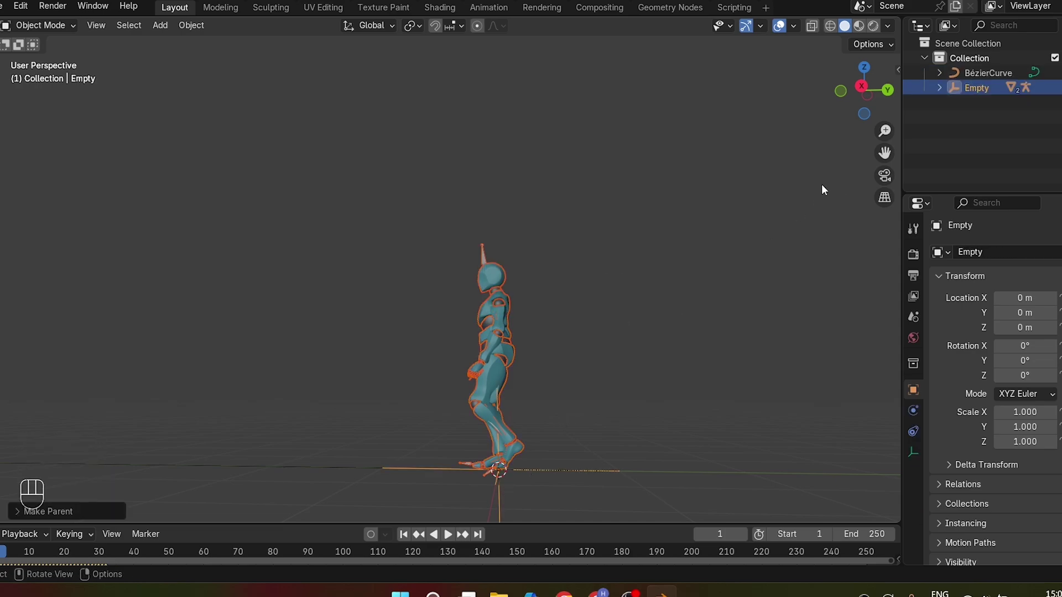
Select only the empty and test-move it to check that the character follows, cancelling the move.
left_click(621, 457)
left_click(504, 505)
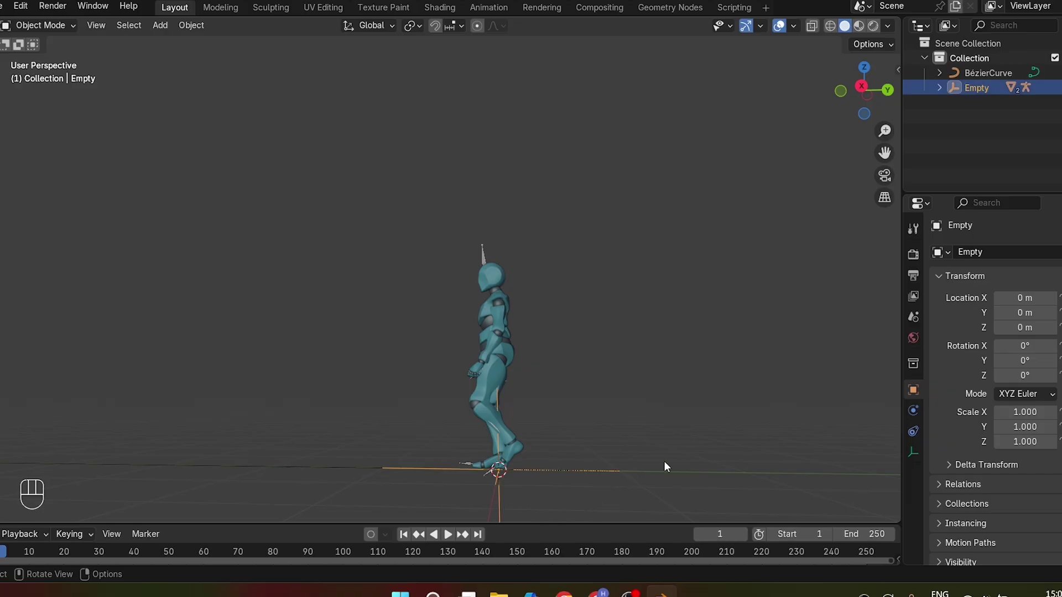
key("g")
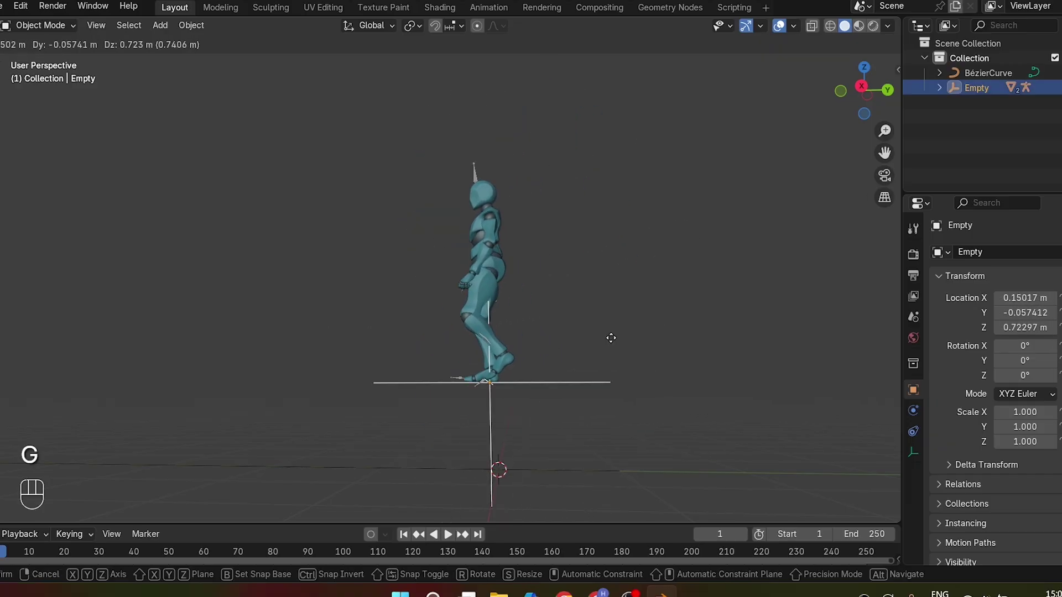
right_click(591, 367)
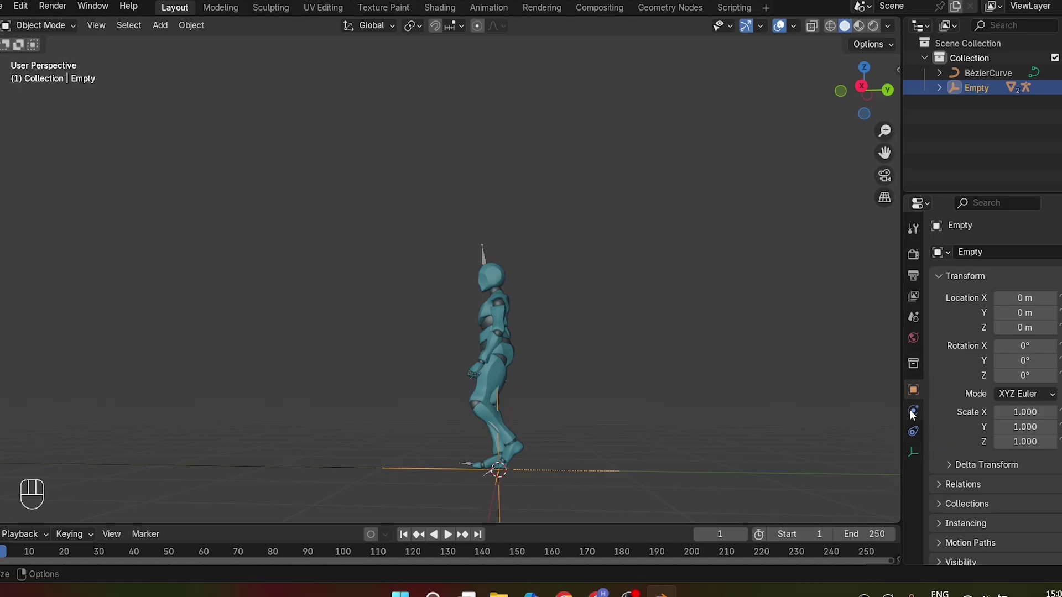
Add a Follow Path constraint to the empty with the Bézier curve as its target.
left_click(912, 432)
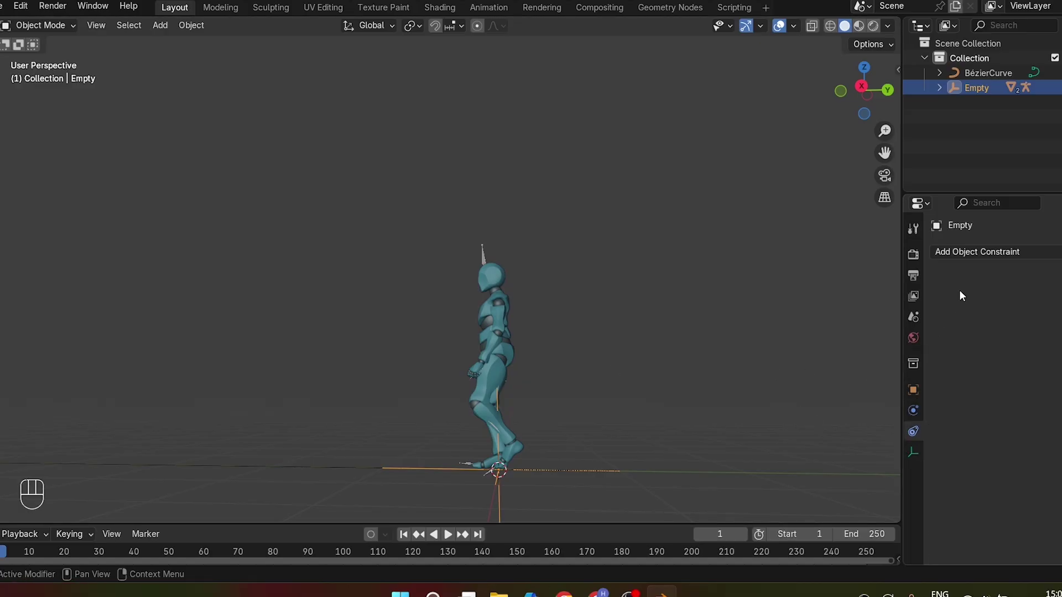
left_click(977, 253)
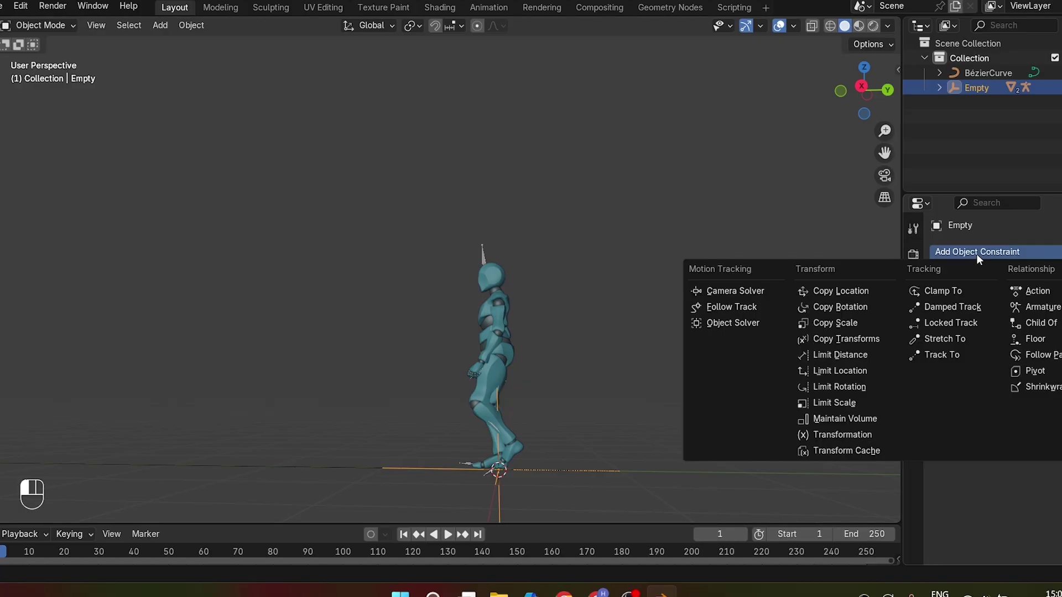
left_click(1035, 356)
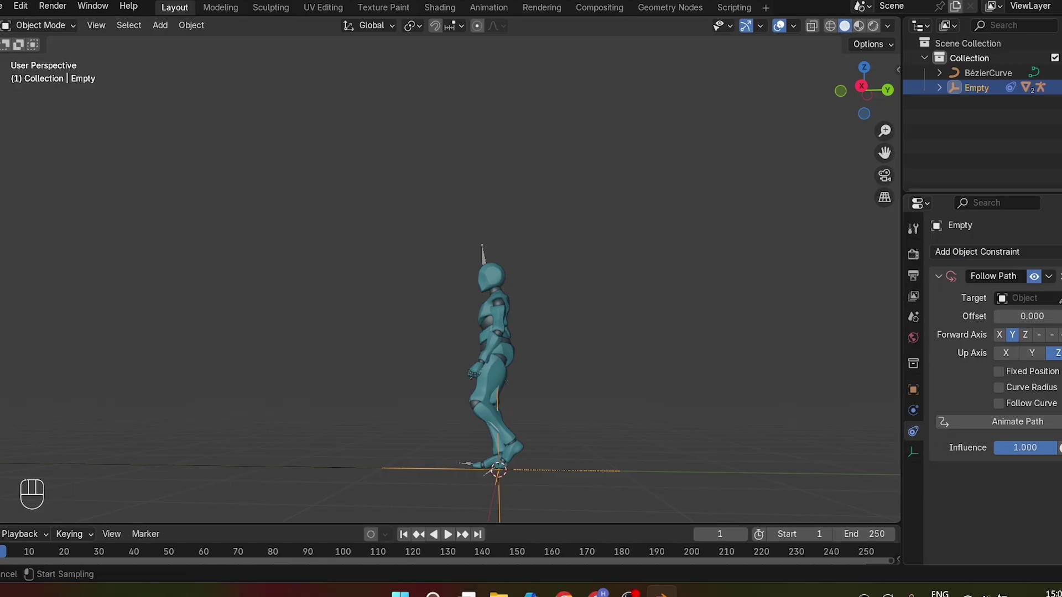
left_click(231, 463)
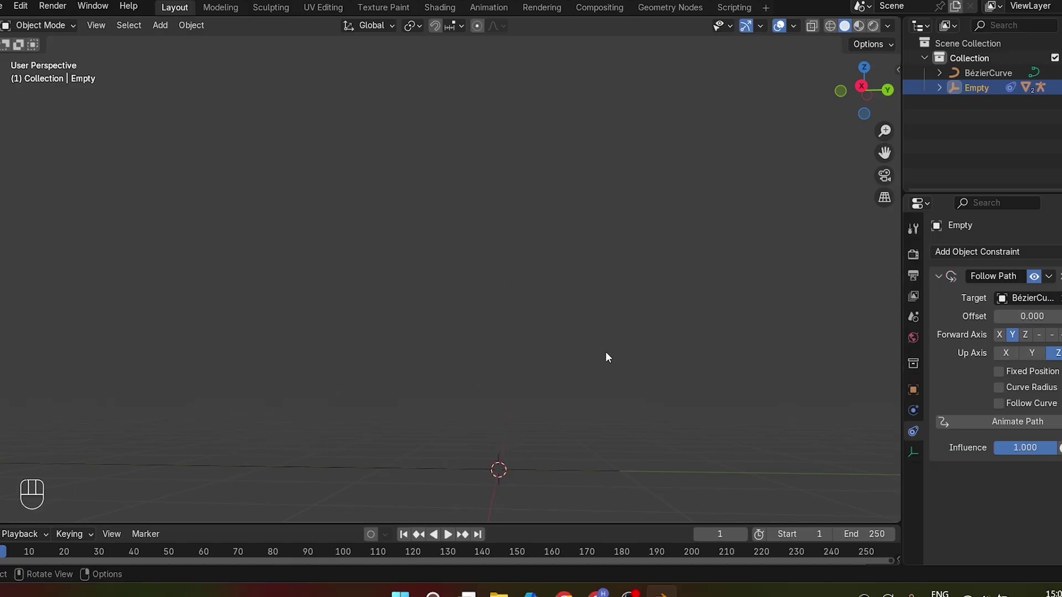
middle_click_drag(618, 321, 685, 196)
scroll(149, 352, "down", 1)
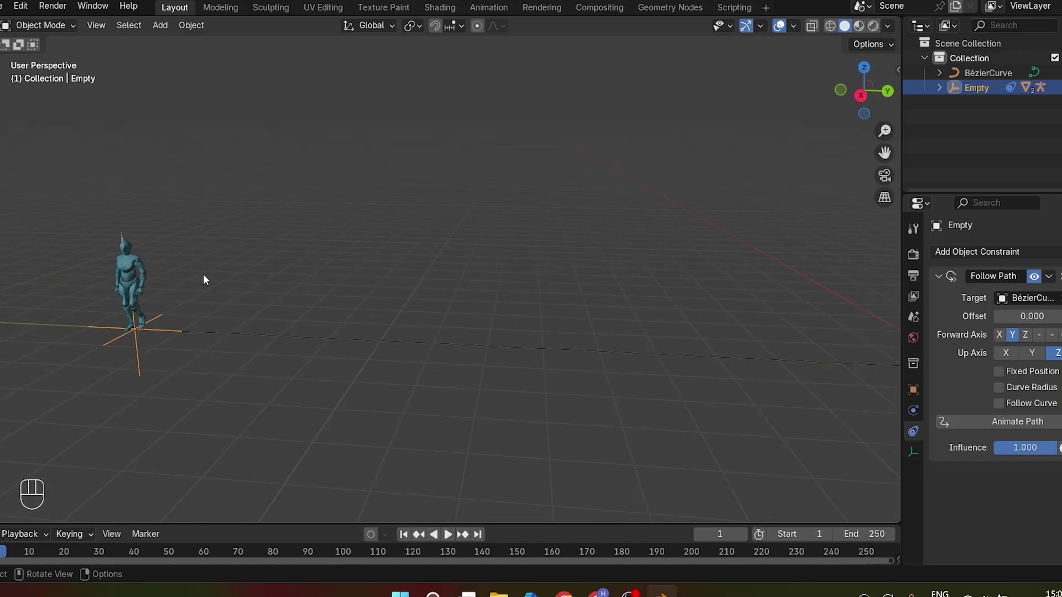
Rotate the empty -90° about Z and move it along the Y axis to the 3D cursor at the world origin.
scroll(206, 281, "down", 2)
type("rz-90")
left_click(261, 294)
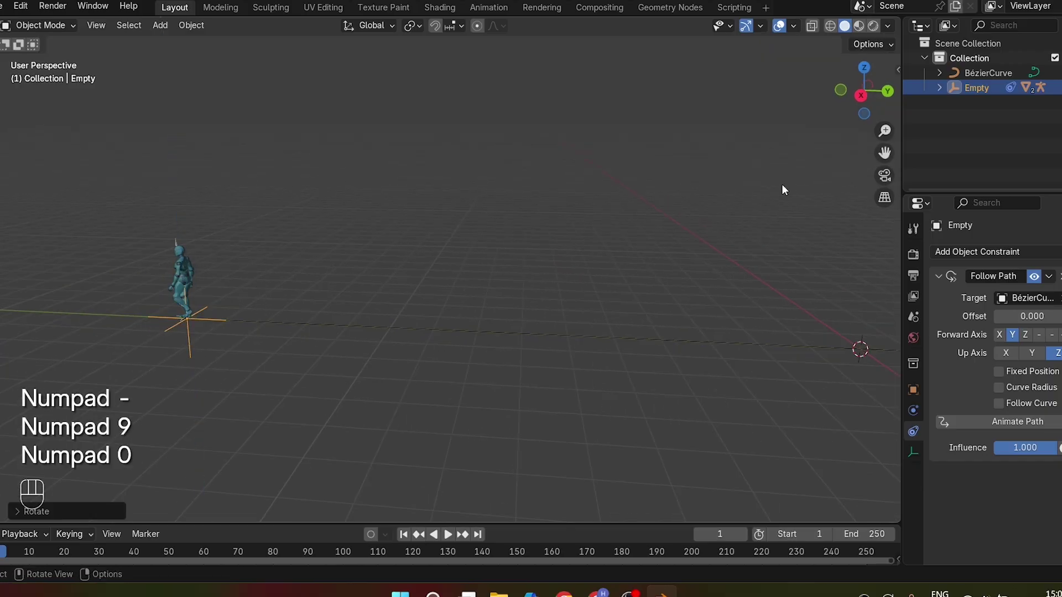
left_click_drag(885, 153, 763, 162)
key("g")
key("y")
left_click(104, 321)
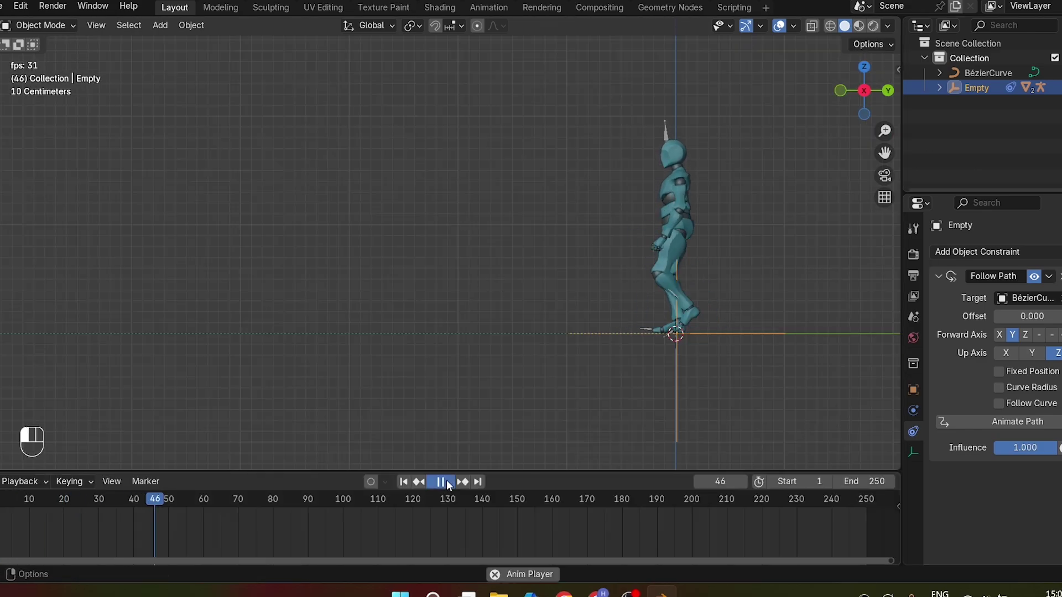
Stop playback, go to frame 31, and push the armature's walk action down into a strip in the Nonlinear Animation editor.
left_click(448, 483)
left_click_drag(108, 508, 104, 509)
left_click_drag(231, 474, 244, 366)
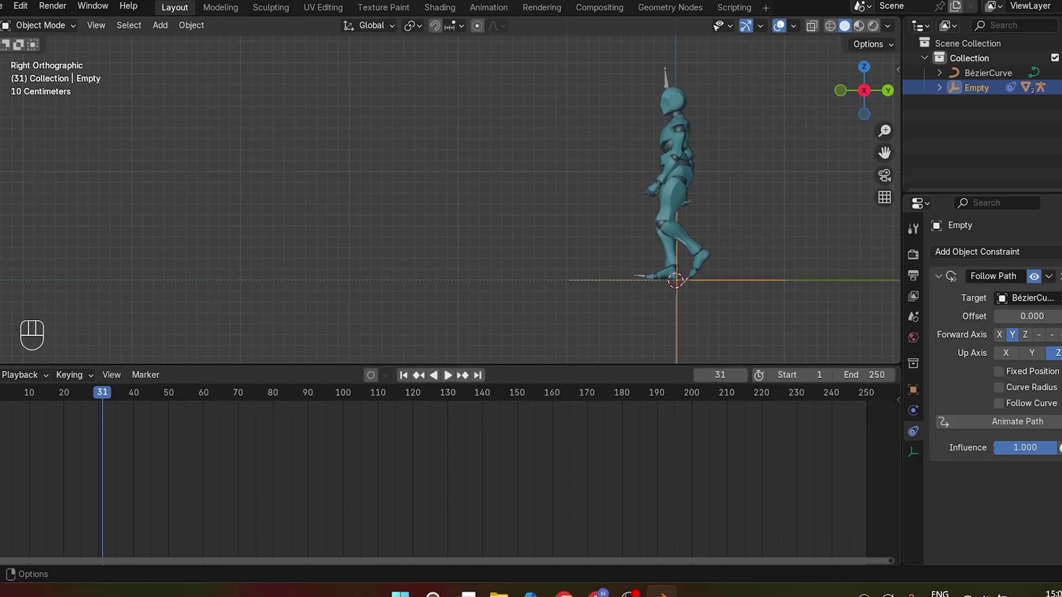
left_click(1, 376)
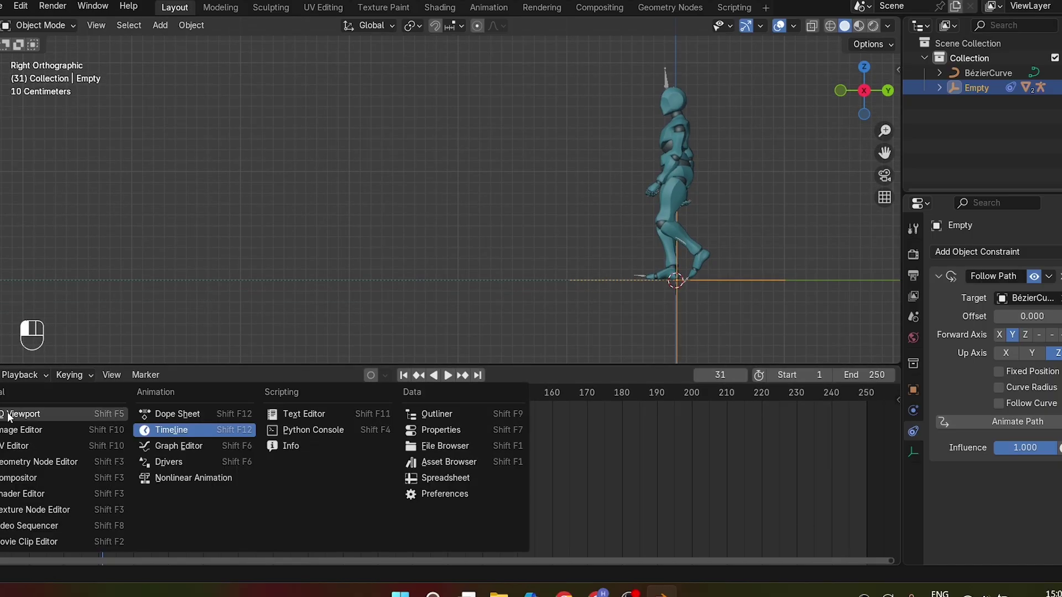
left_click(188, 480)
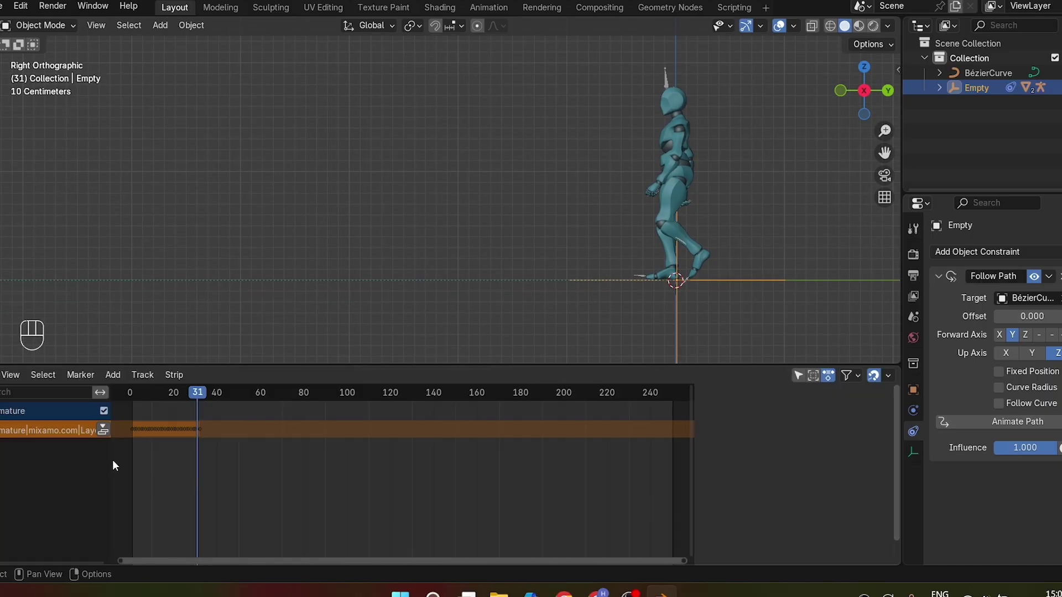
left_click(103, 429)
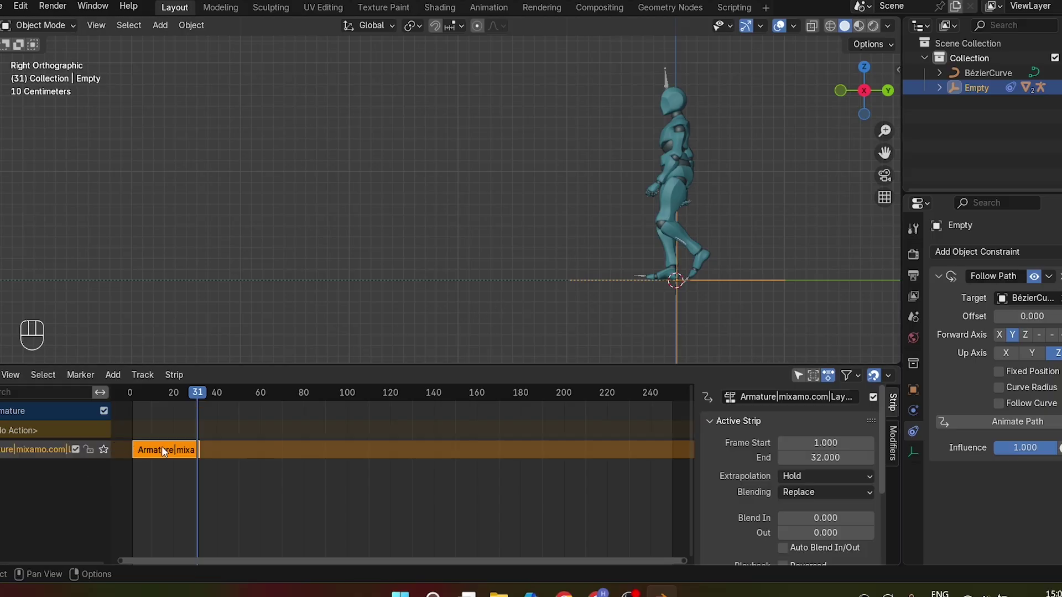
Set the Repeat value in the walk strip's Action Clip settings to 6.
scroll(750, 476, "down", 5)
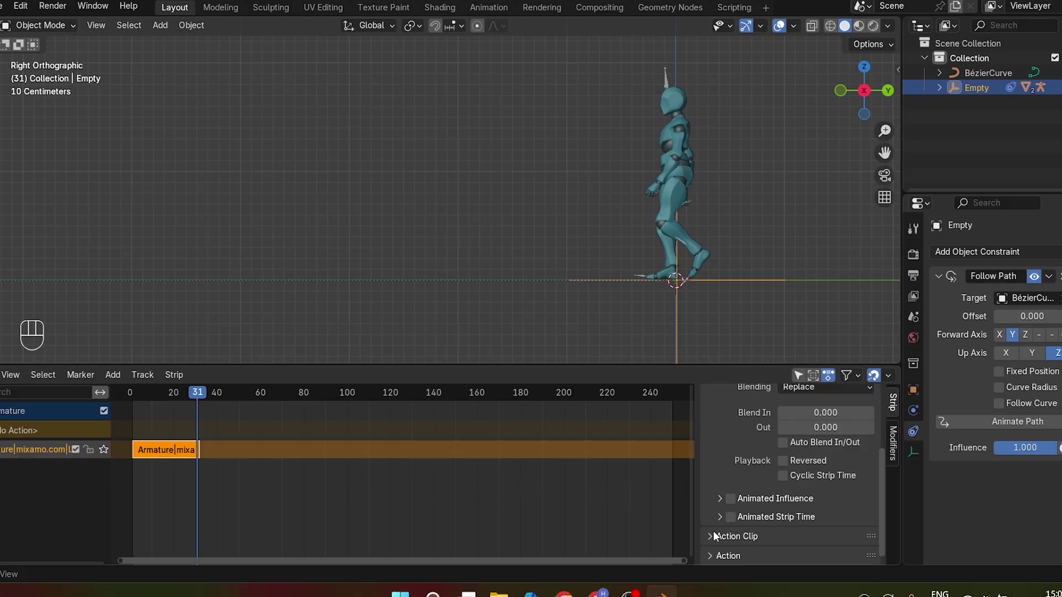
scroll(761, 501, "down", 5)
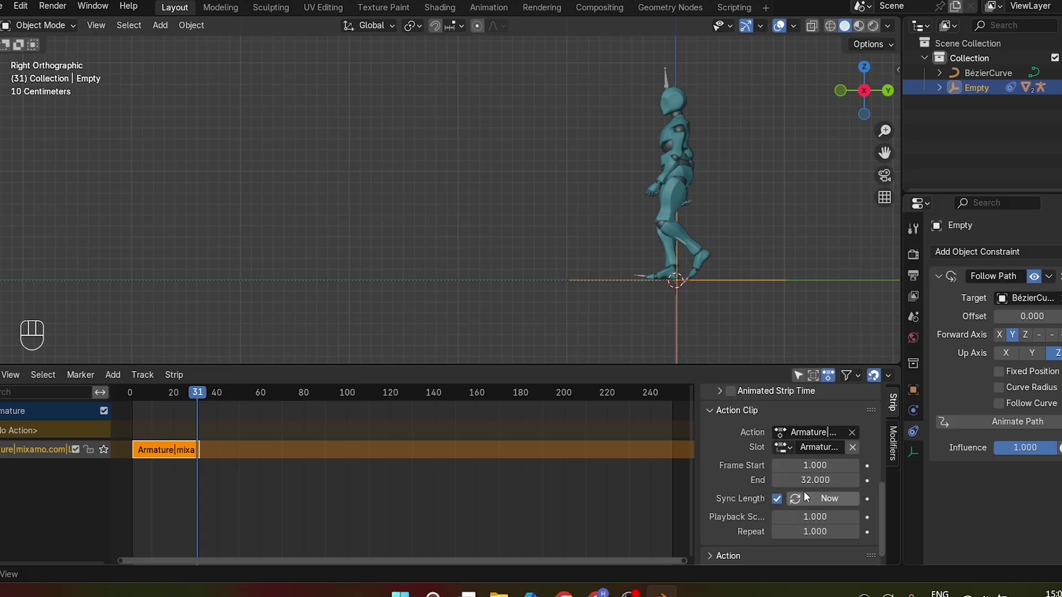
left_click(810, 531)
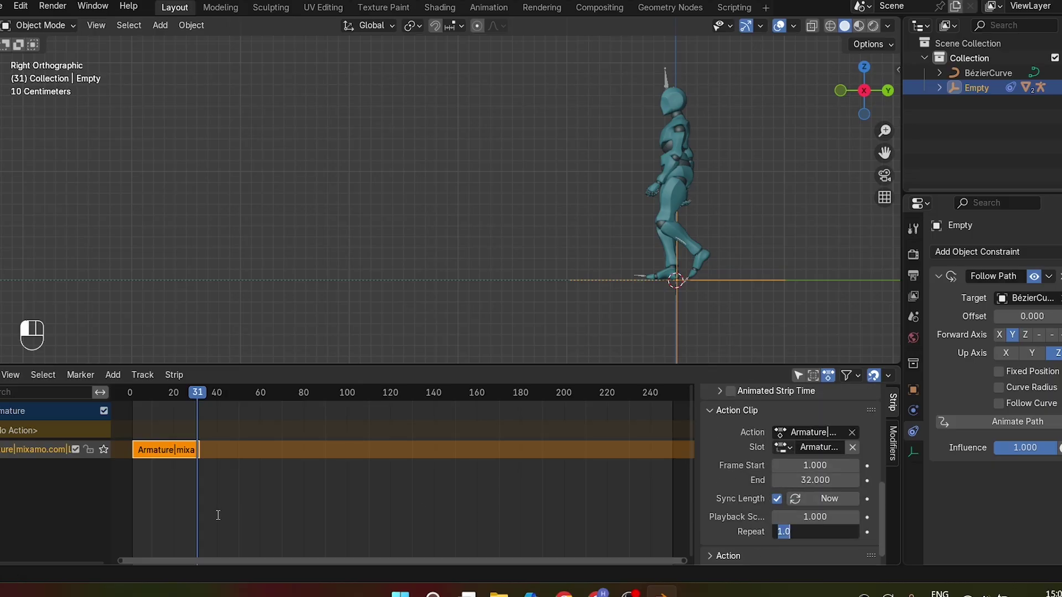
type("6")
key("Return")
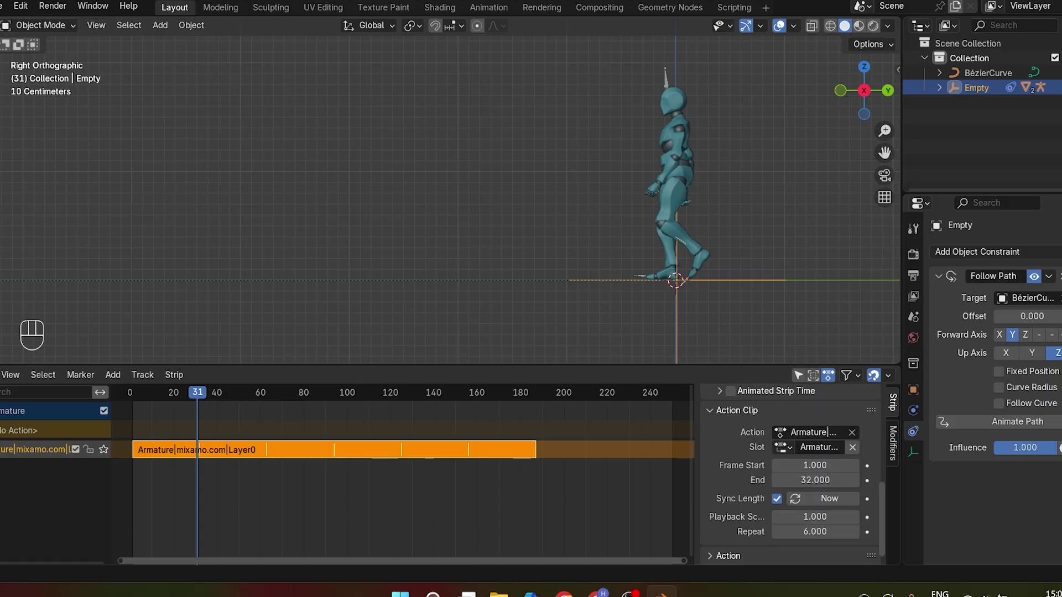
Restore the compact Timeline and keyframe the Follow Path constraint's Offset of 0 at frame 1.
left_click(5, 375)
left_click(187, 433)
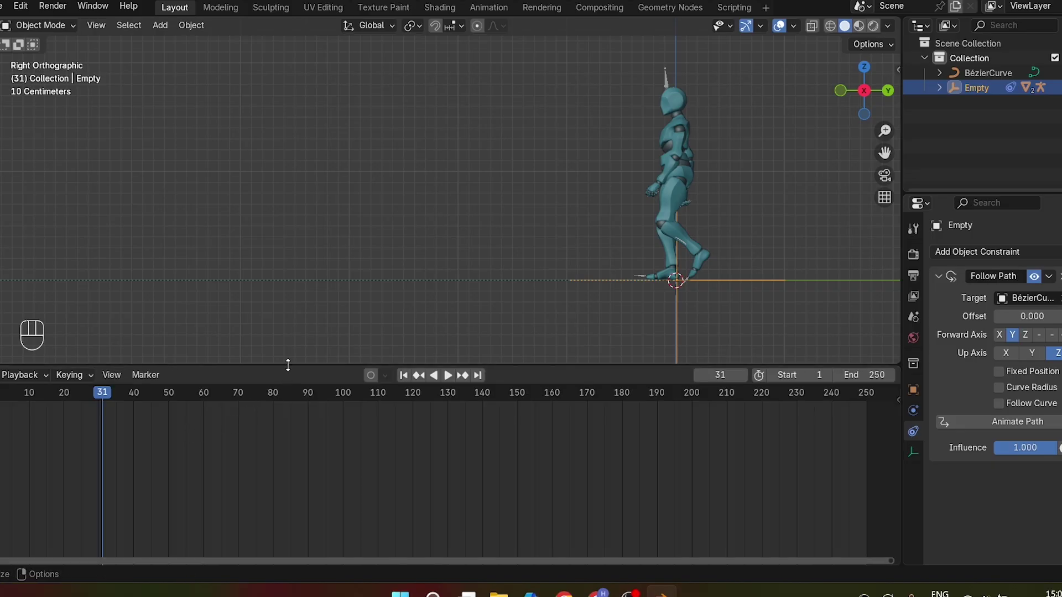
left_click_drag(287, 364, 299, 480)
key("shift+Left")
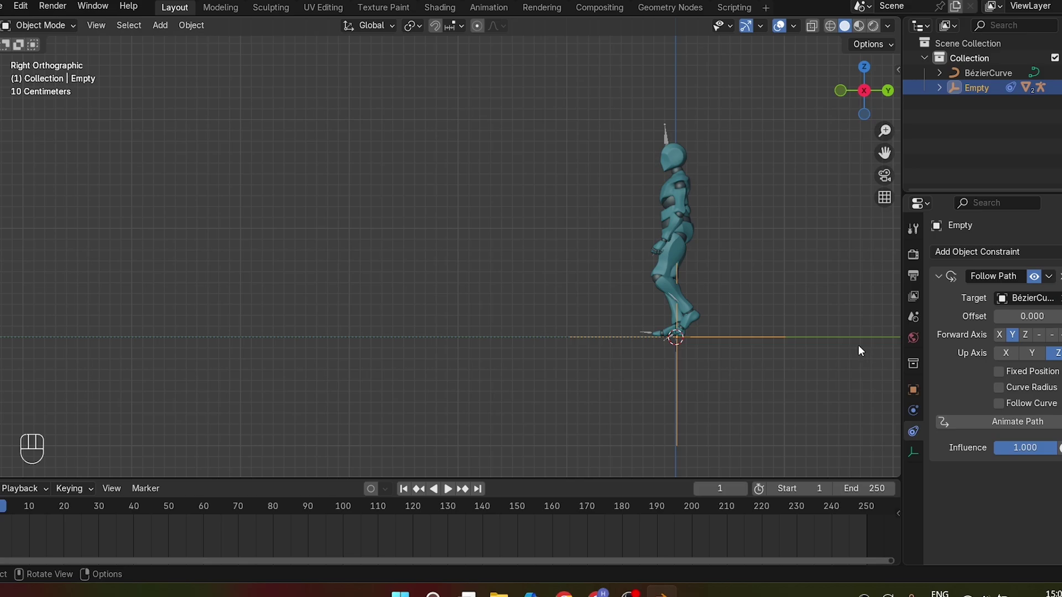
key("i")
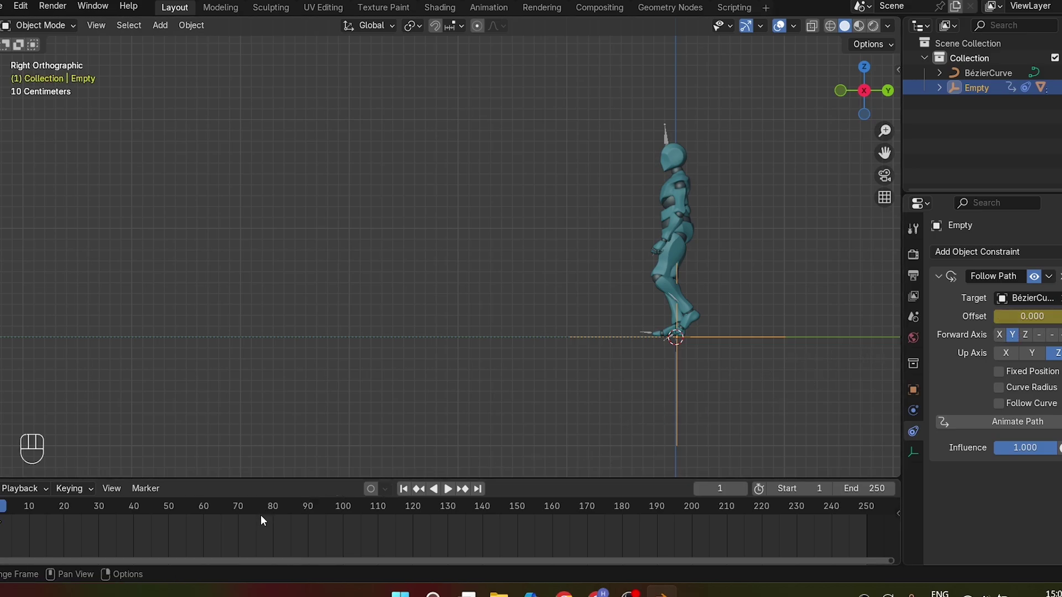
Set the Follow Path Offset to 49.300 at frame 120 and keyframe it.
left_click_drag(309, 515, 412, 526)
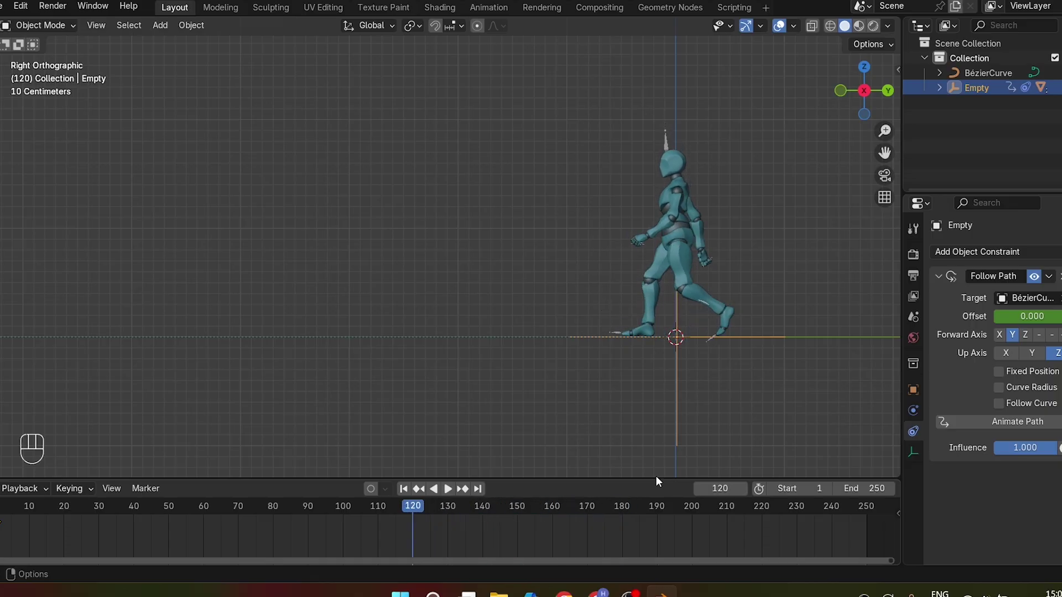
left_click_drag(1028, 316, 1045, 316)
key("i")
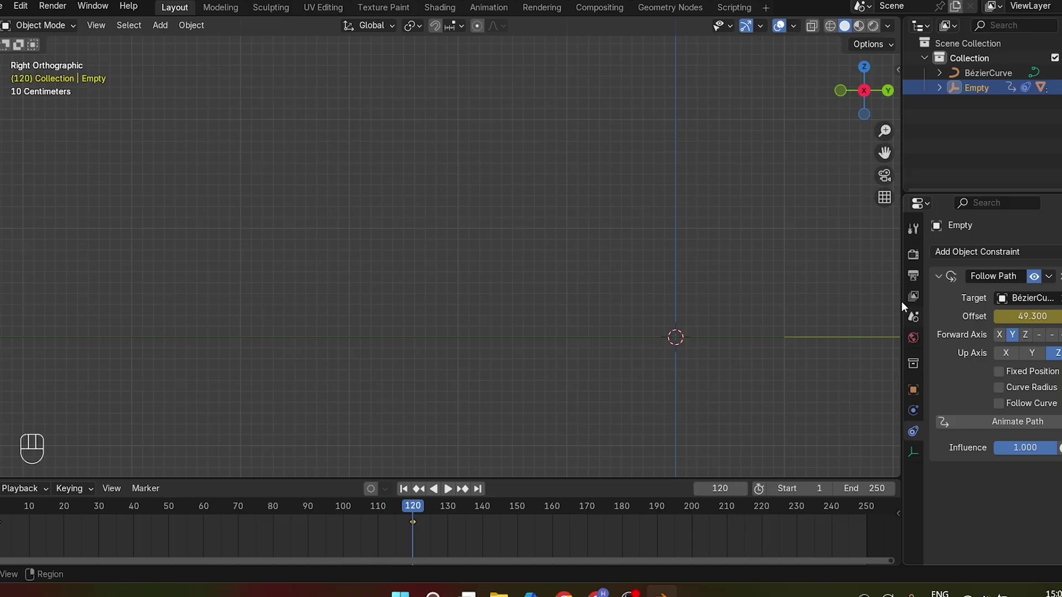
Scrub back to frame 10 and set the Offset keyframes' interpolation mode to Linear.
scroll(670, 282, "down", 2)
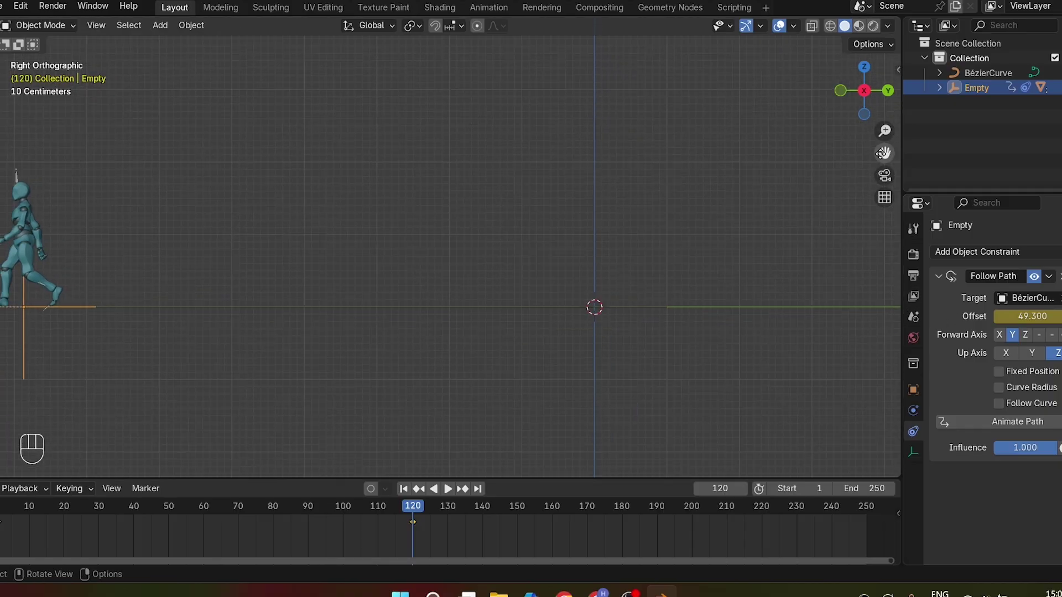
left_click_drag(883, 153, 1039, 194)
left_click_drag(412, 507, 2, 540)
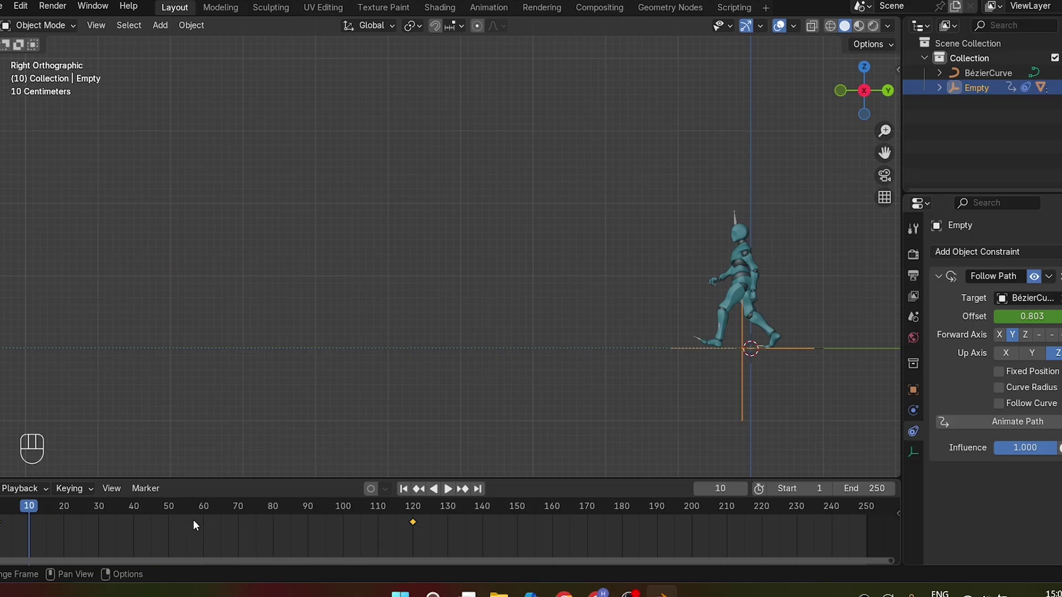
right_click(193, 524)
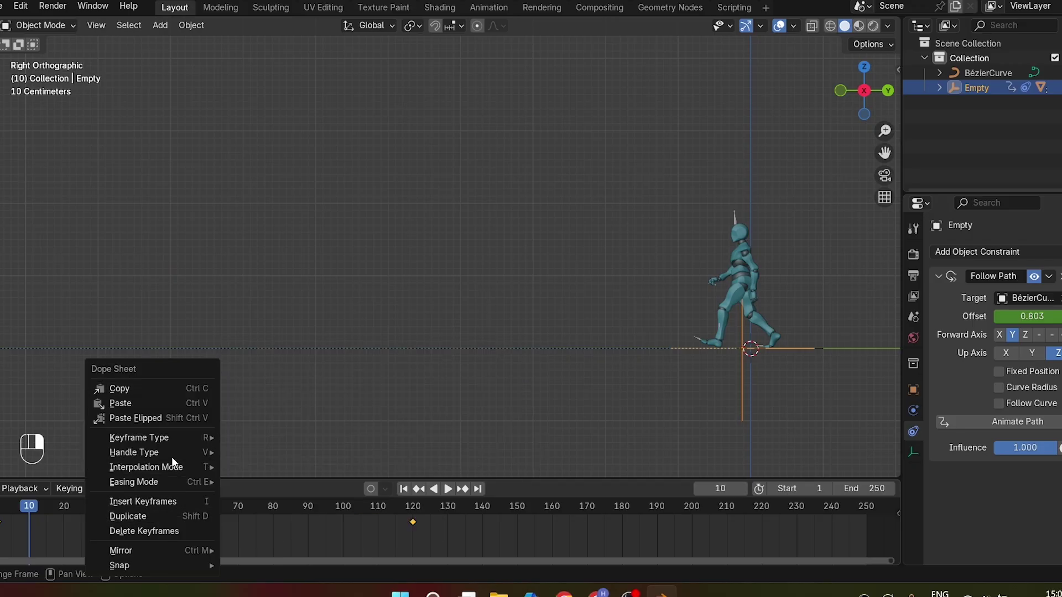
mouse_move(214, 470)
left_click(281, 393)
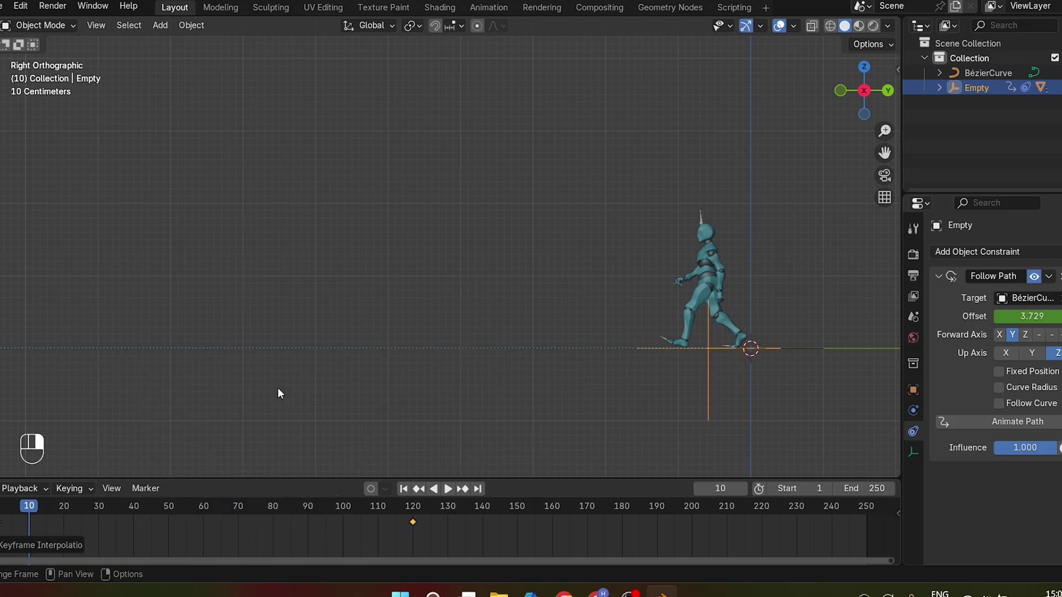
Examine the character's feet up close in the right view while playing and scrubbing the first 13 frames for sliding.
left_click_drag(314, 478, 314, 447)
scroll(875, 154, "up", 5)
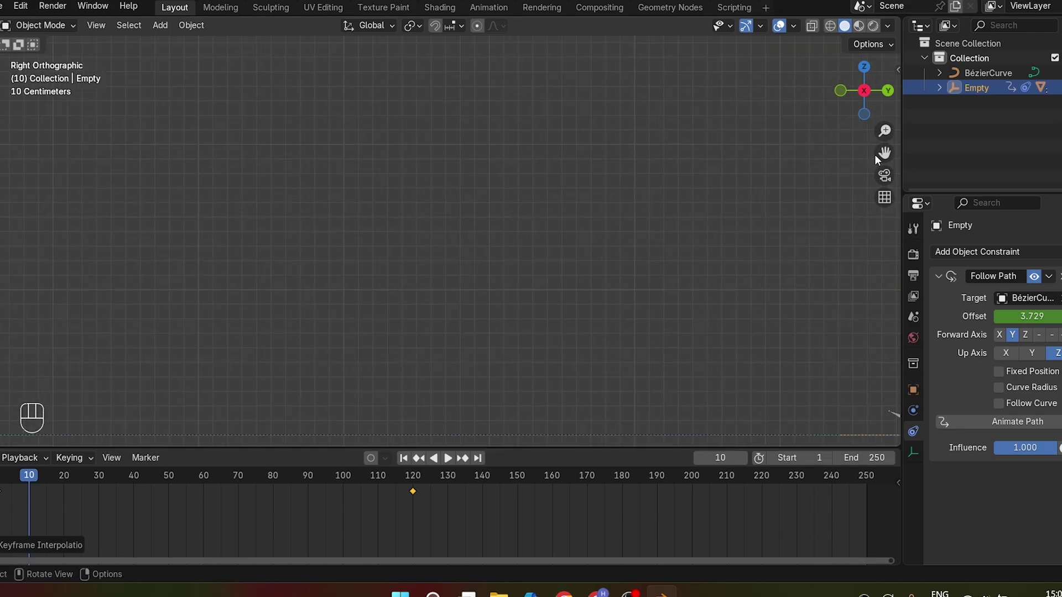
middle_click_drag(875, 154, 864, 111)
left_click(864, 90)
scroll(575, 334, "up", 2)
left_click_drag(28, 476, 2, 475)
key("Escape")
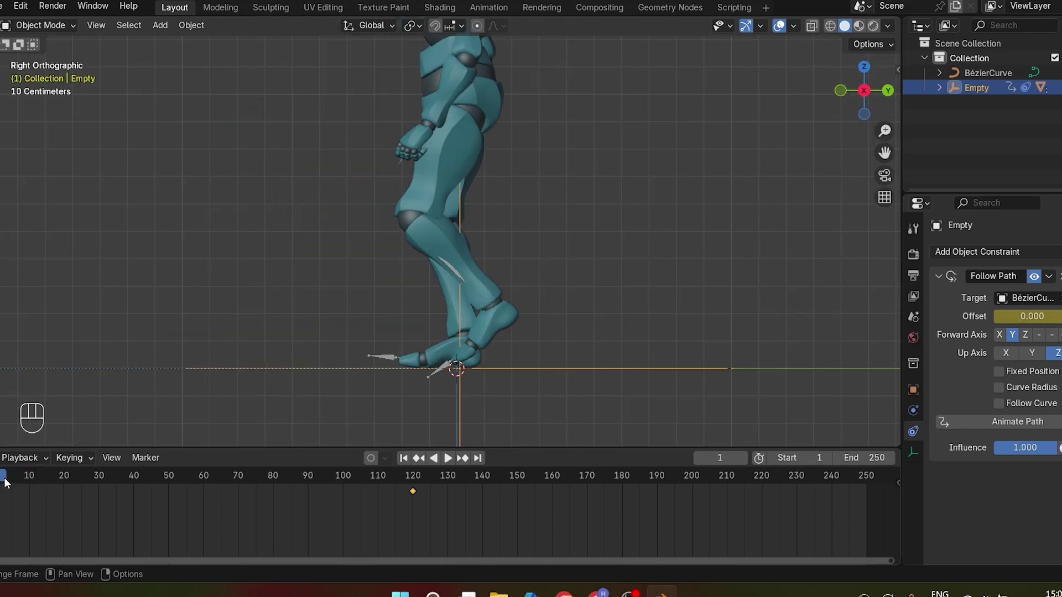
key("space")
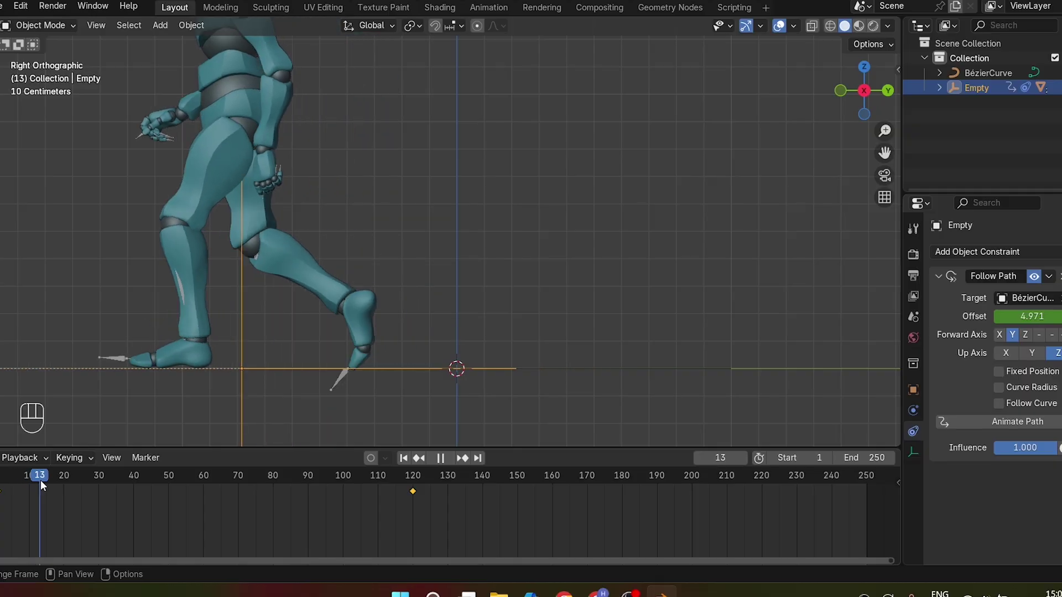
left_click_drag(41, 480, 2, 486)
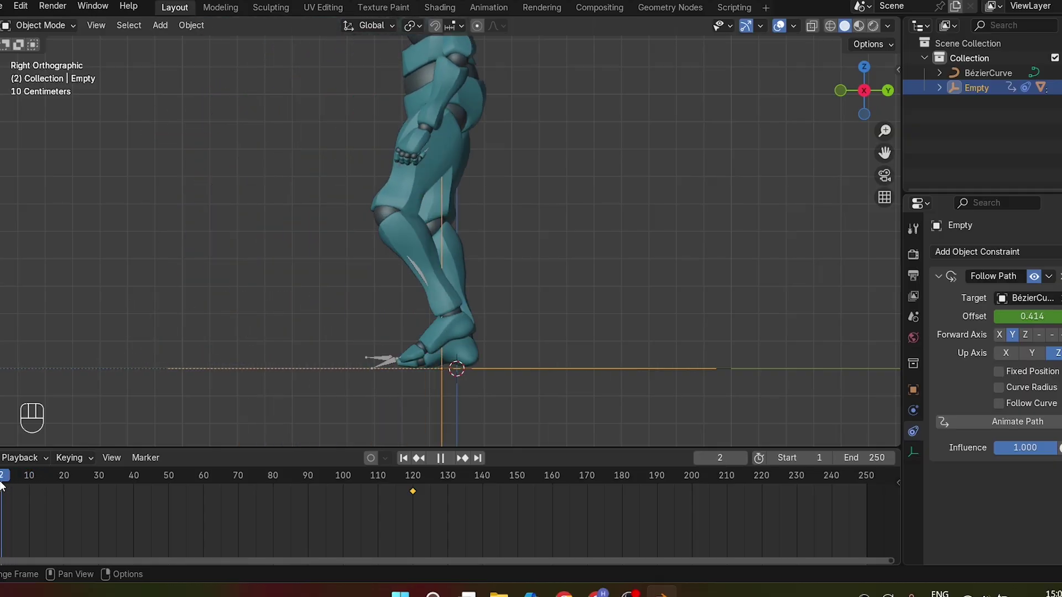
key("space")
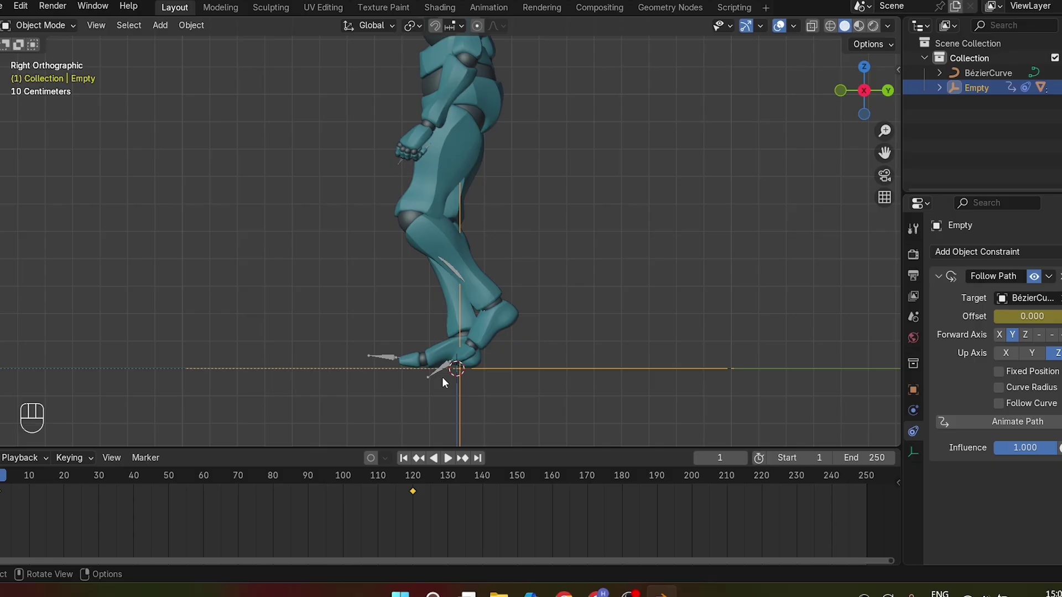
Mark the planted foot with the 3D cursor at frame 1, and keyframe Offset 3.643 at frame 11 to align the foot with it.
key("shift")
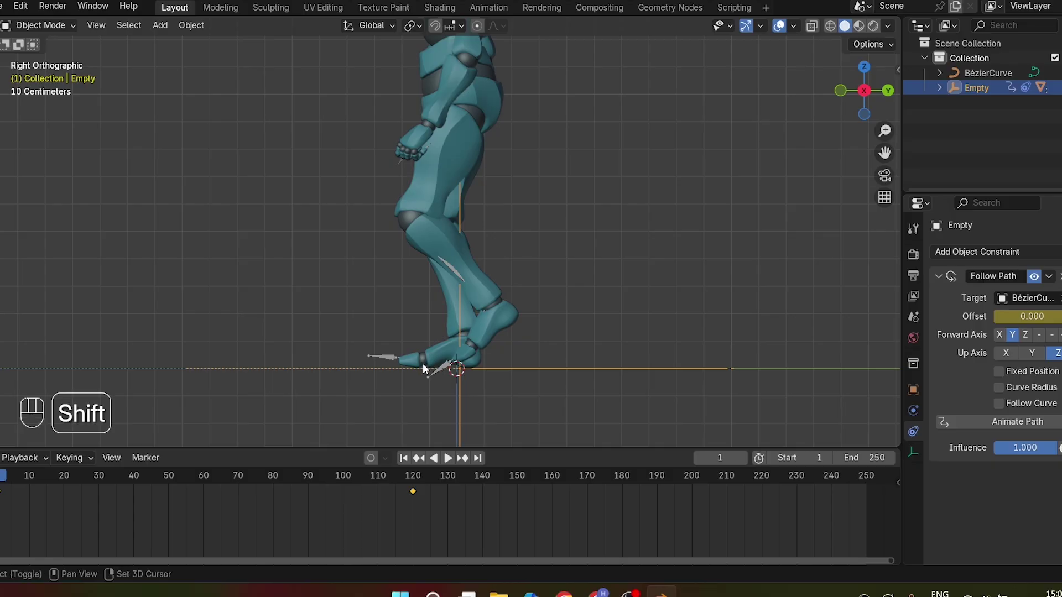
right_click(423, 365, "shift")
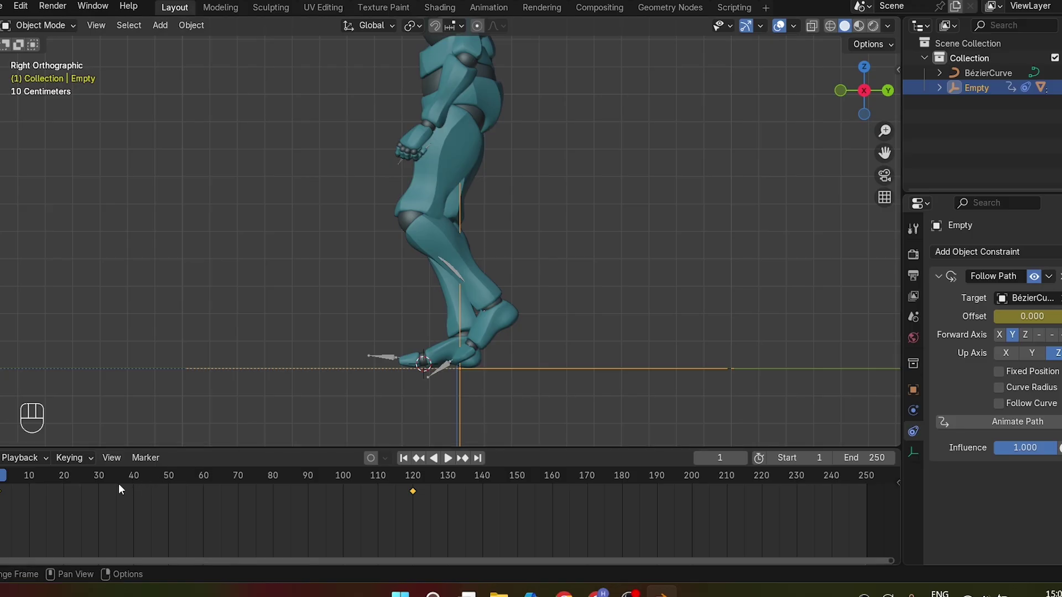
left_click_drag(1, 481, 33, 481)
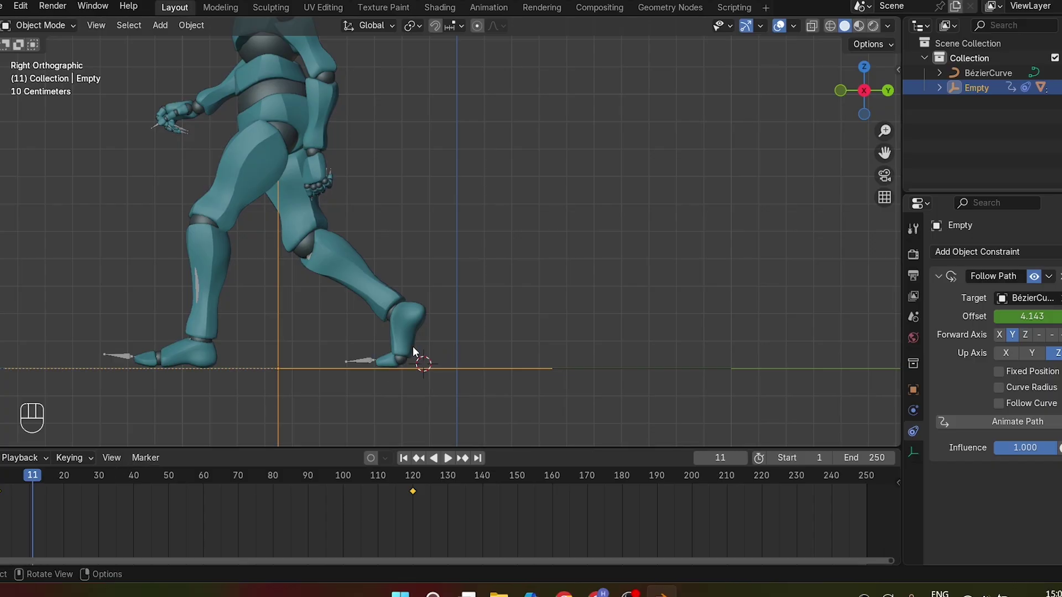
left_click_drag(1029, 326, 1002, 326)
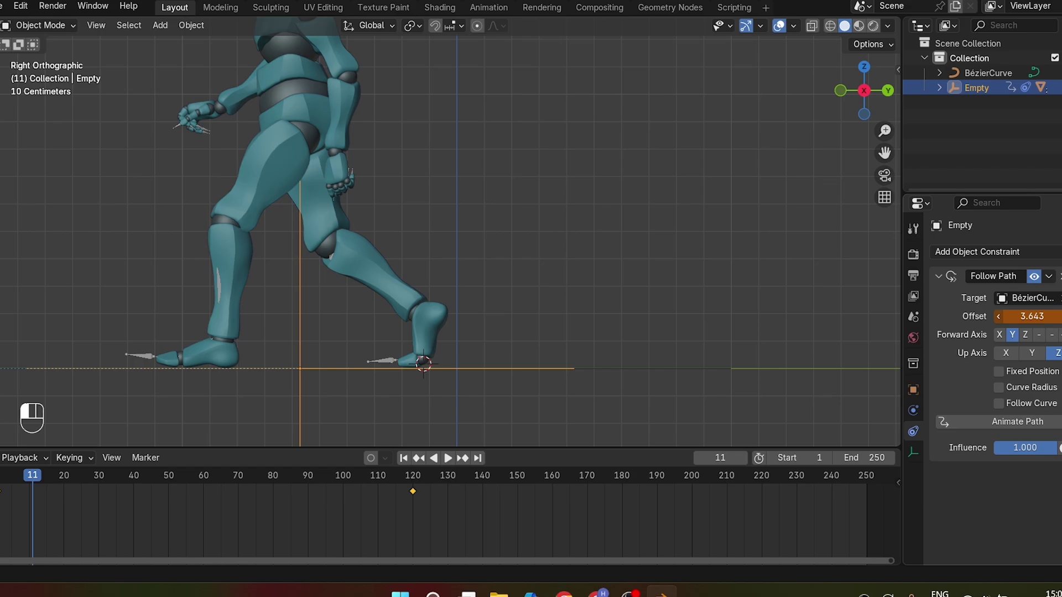
key("i")
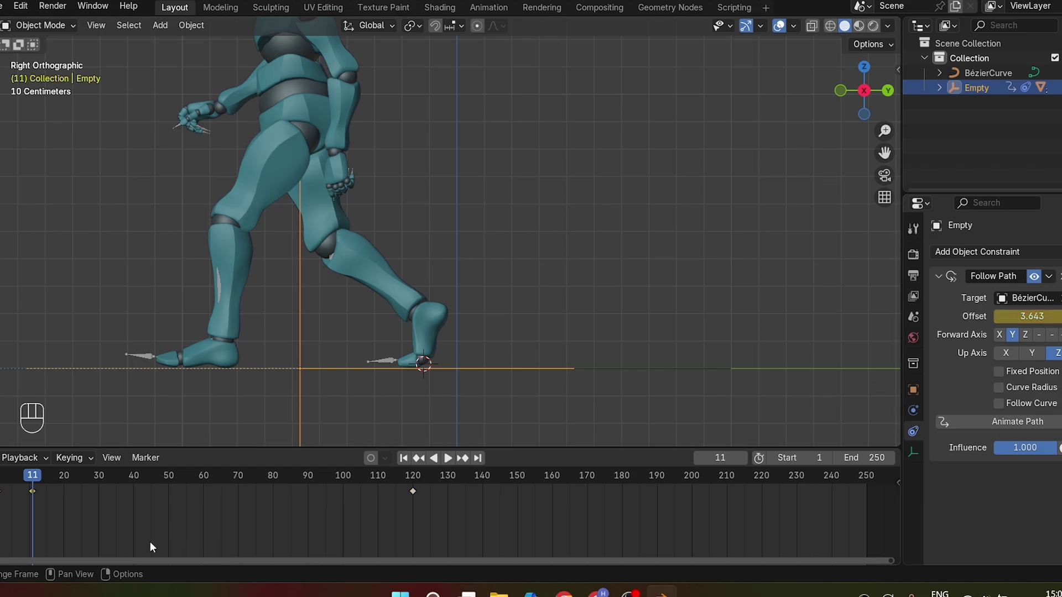
Enlarge the timeline area and switch it to the Graph Editor.
mouse_move(32, 476)
left_mouse_down()
mouse_move(22, 479)
mouse_move(31, 486)
left_mouse_up()
left_click_drag(38, 447, 39, 338)
left_click(2, 348)
left_click(171, 420)
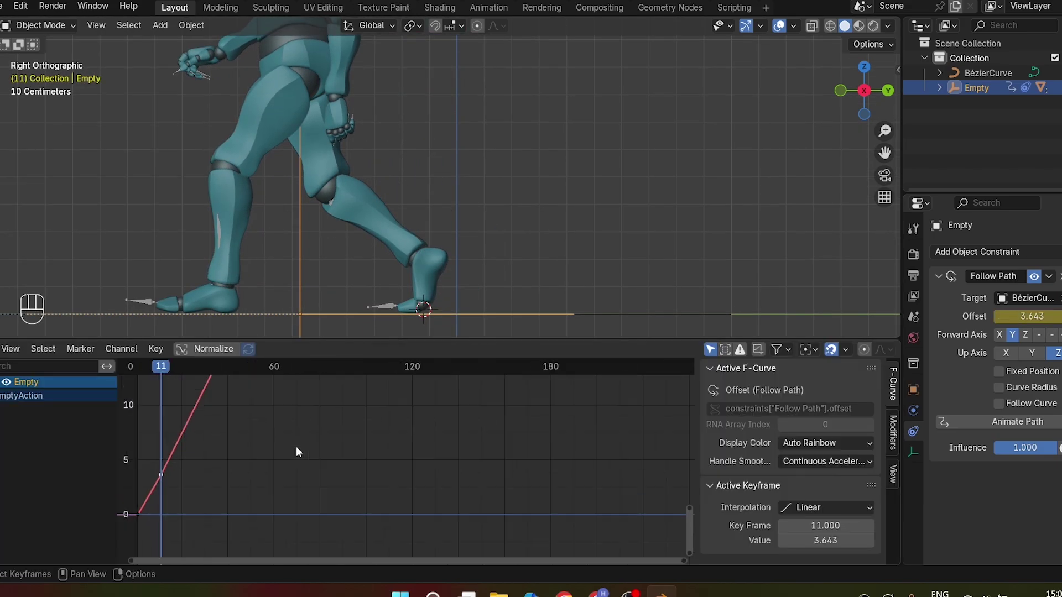
Examine the Offset F-curve's slope between its keyframes, especially around frame 11.
scroll(297, 451, "down", 10)
scroll(365, 489, "up", 15)
left_click(362, 490)
key("ctrl+z")
scroll(311, 476, "down", 8)
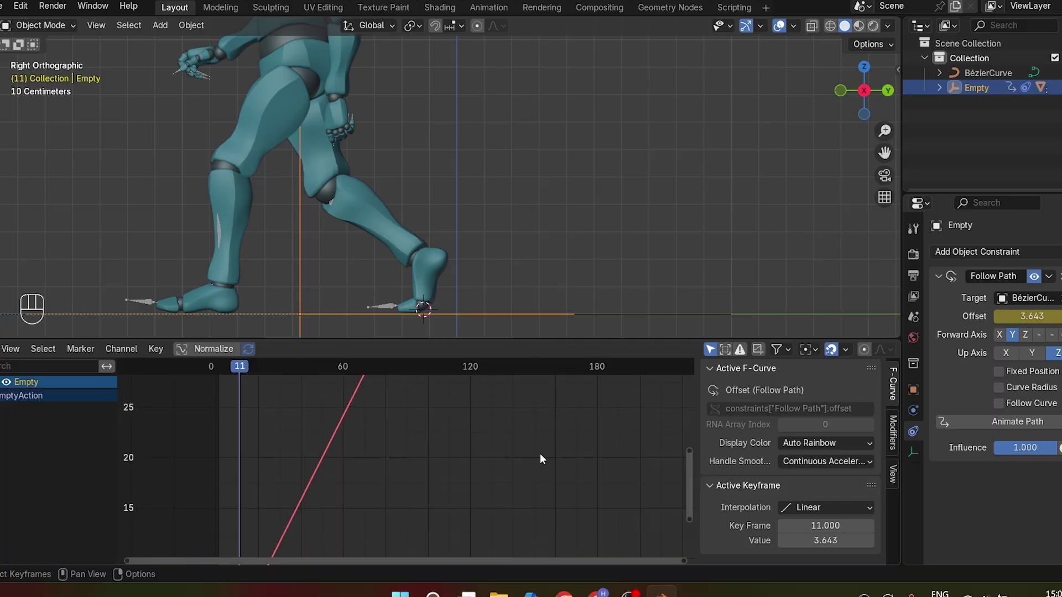
scroll(541, 455, "down", 15)
left_click(430, 483)
scroll(446, 491, "down", 5)
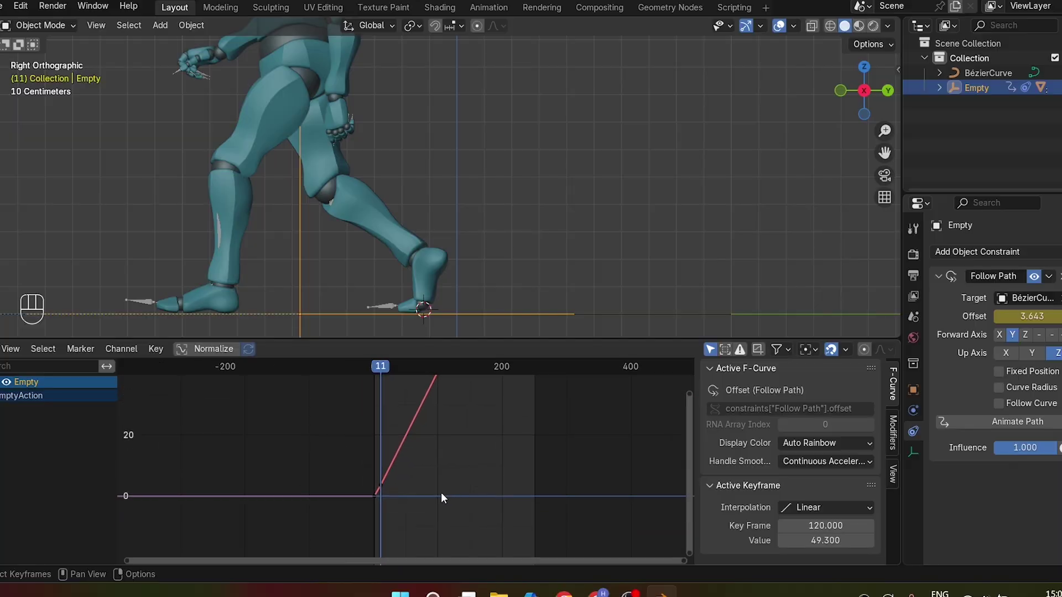
scroll(436, 494, "up", 8)
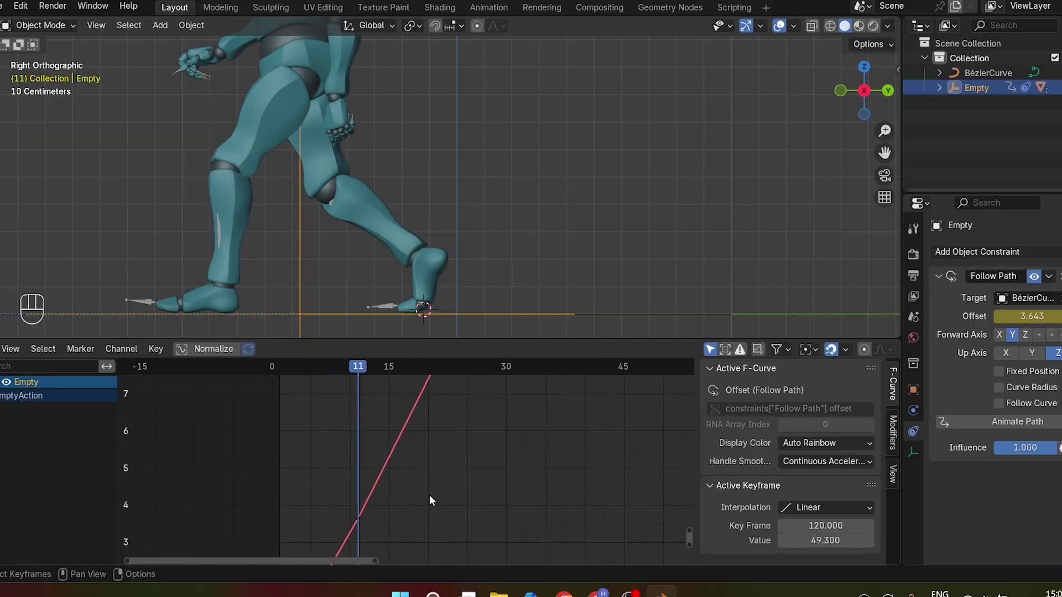
scroll(426, 494, "up", 6)
scroll(426, 494, "down", 3)
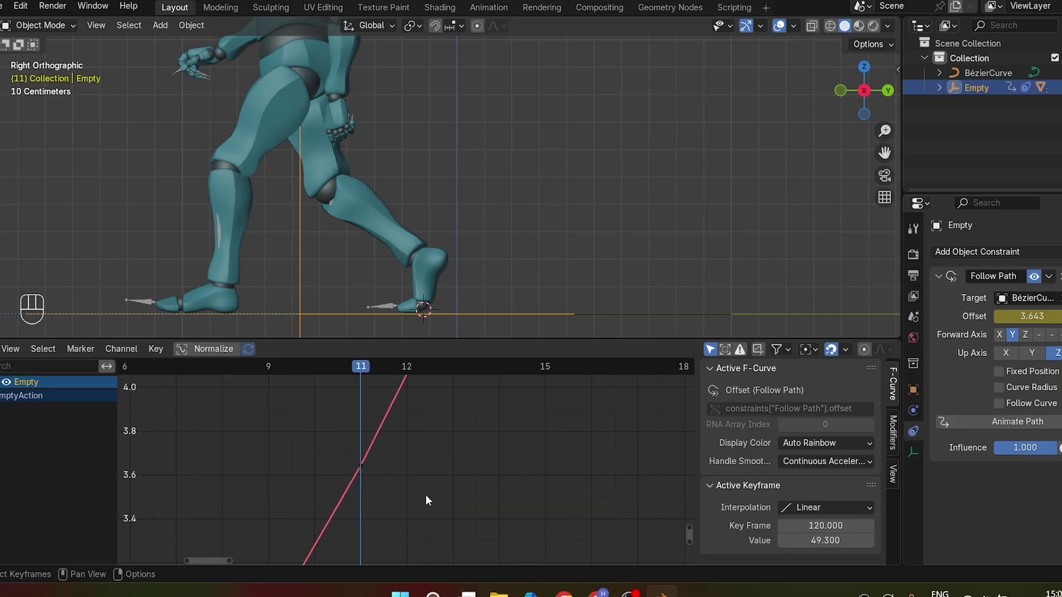
scroll(424, 494, "up", 5)
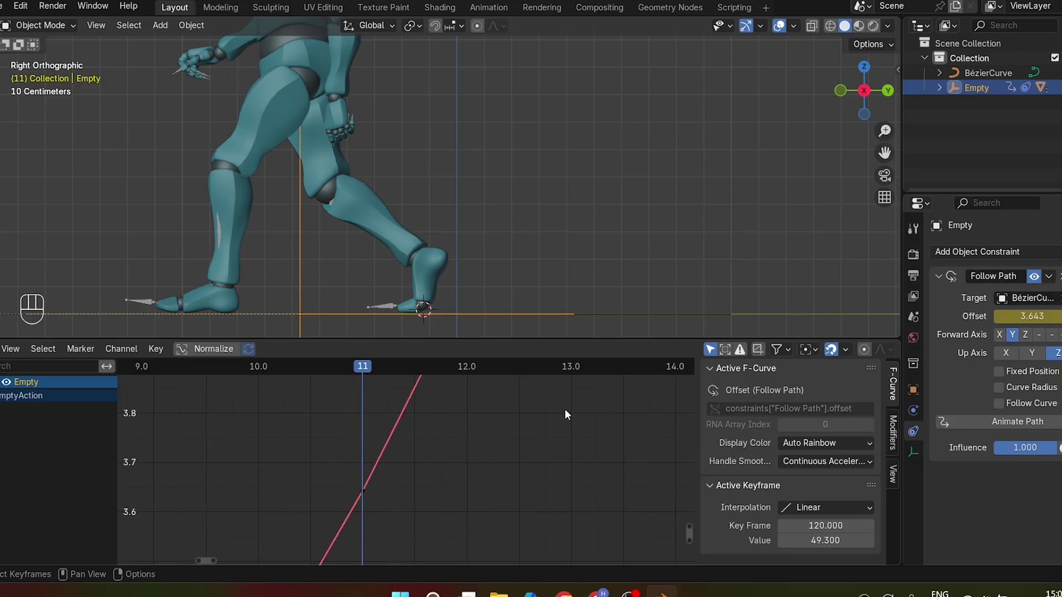
Lower the last Offset keyframe and shift it to about frame 122 so the F-curve's slope continues smoothly through the frame 11 keyframe.
key("g")
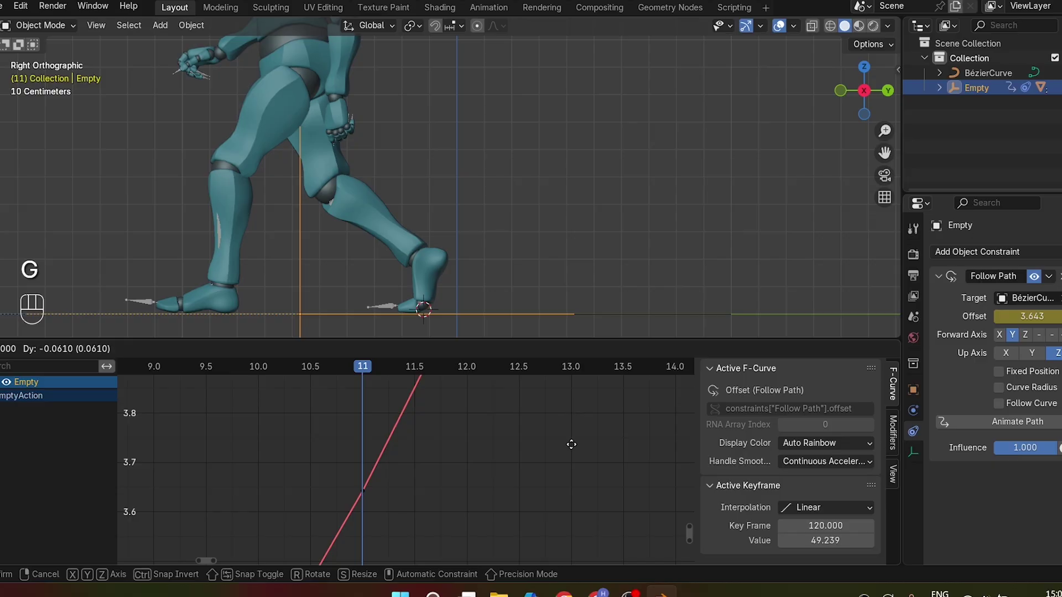
left_click(574, 475)
key("g")
left_click(585, 509)
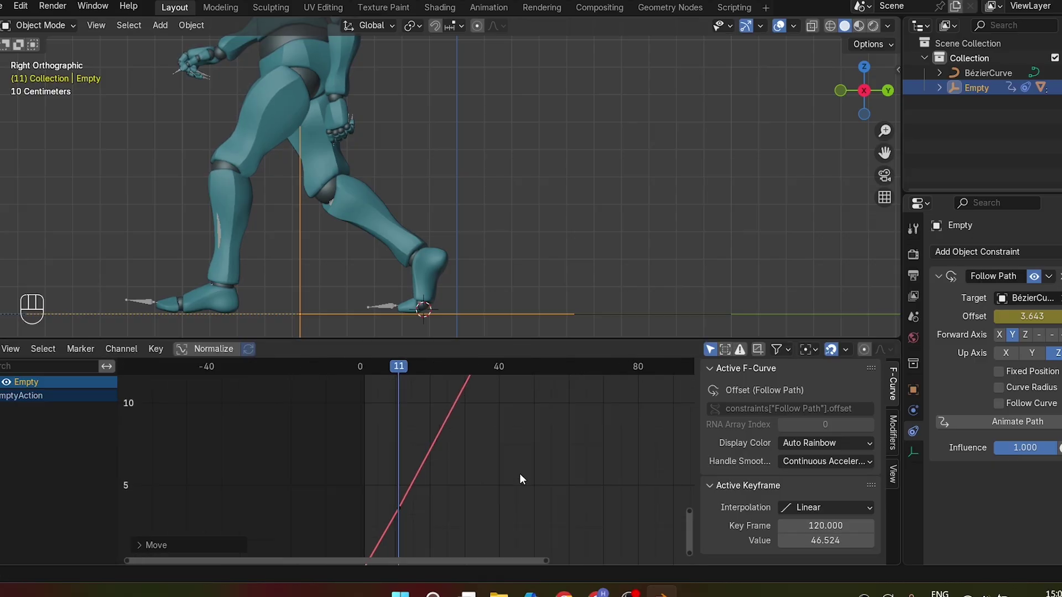
scroll(468, 469, "down", 4)
left_click_drag(419, 368, 464, 387)
key("g")
left_click(520, 475)
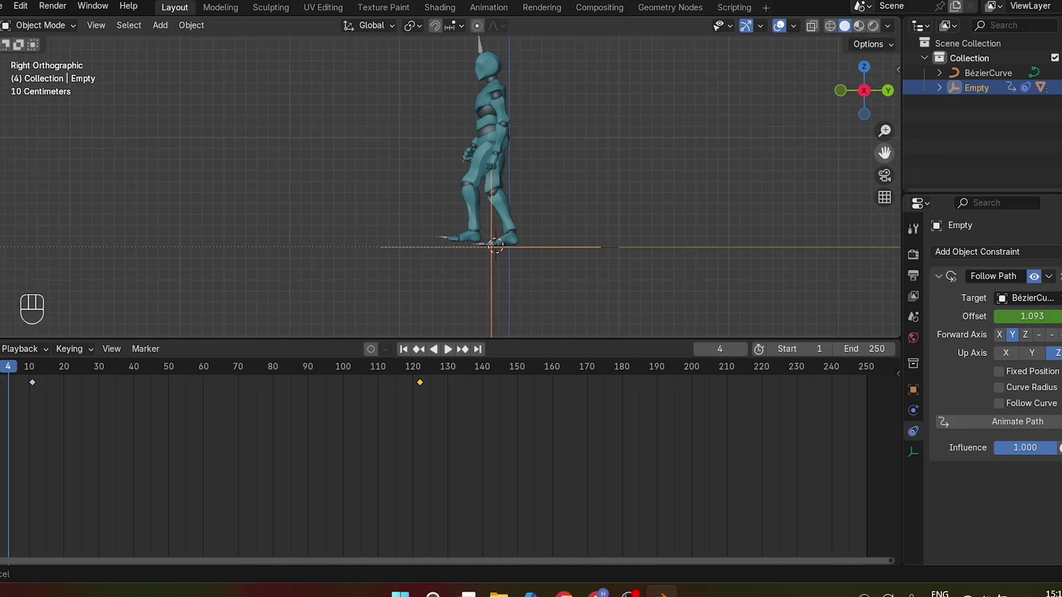
Frame the whole character in the right view and scrub from frame 4 to 76 to check the walk along the path.
left_click_drag(885, 153, 953, 199)
scroll(756, 216, "up", 2)
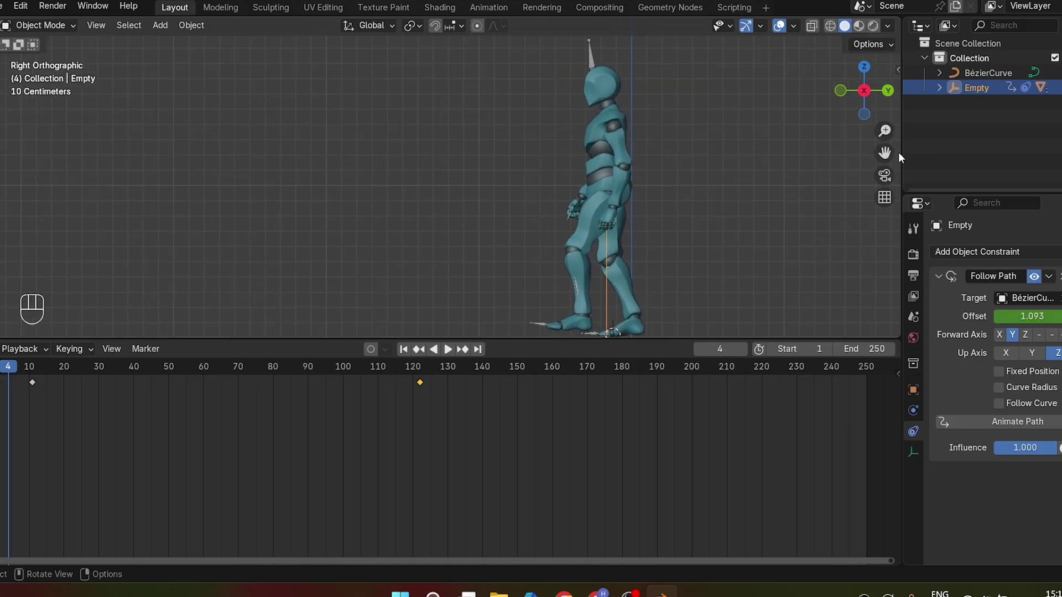
left_click_drag(885, 152, 868, 98)
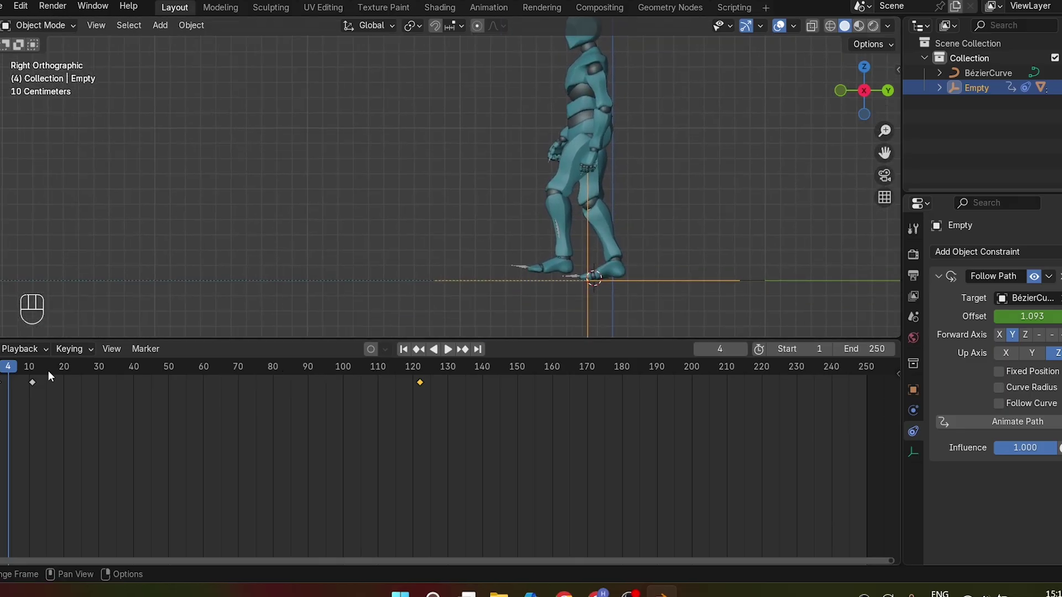
left_click_drag(21, 372, 271, 370)
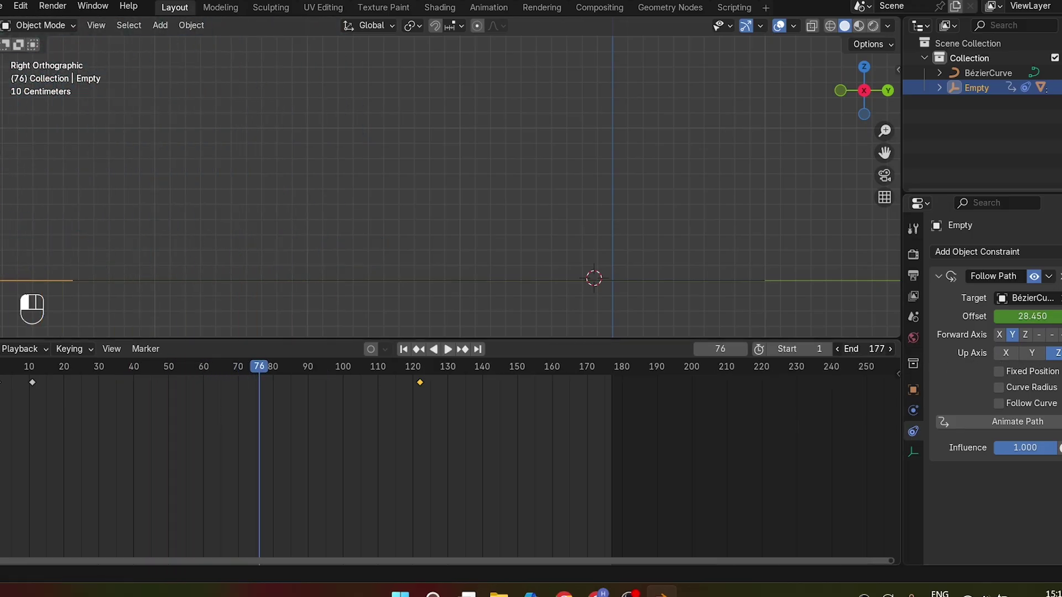